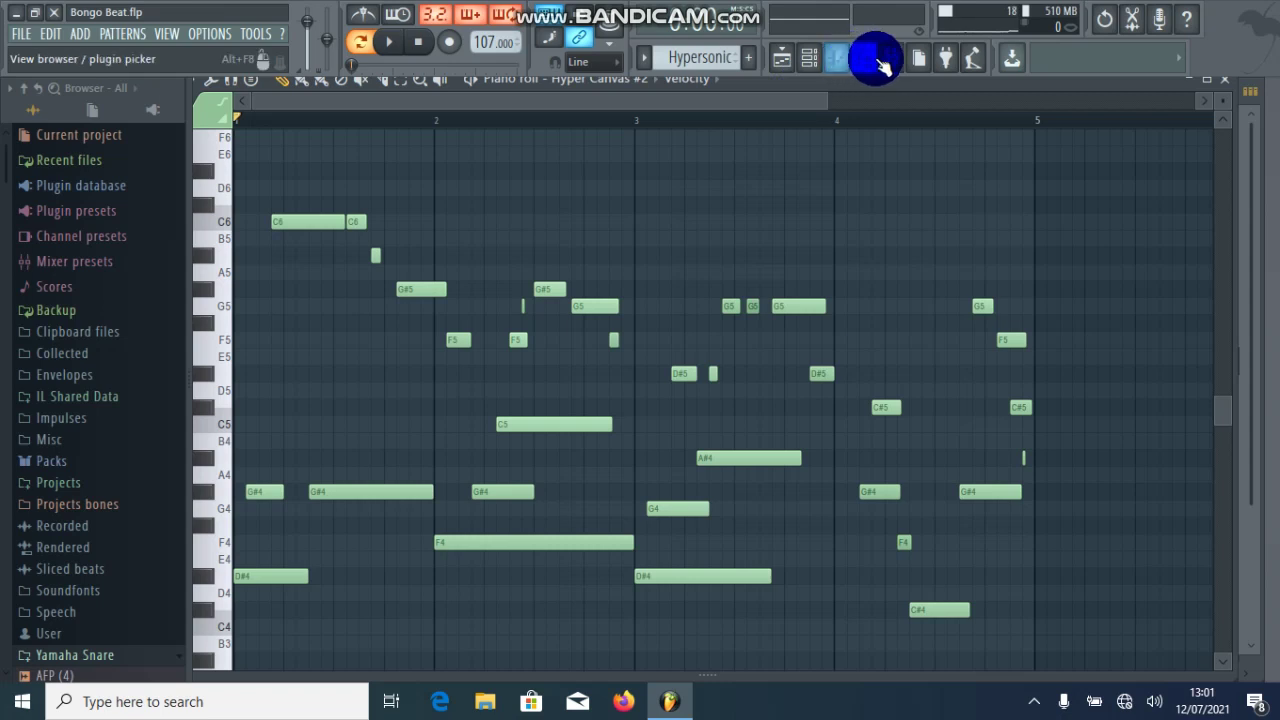
Hide the browser and widen the piano roll to fill the workspace.
click(866, 58)
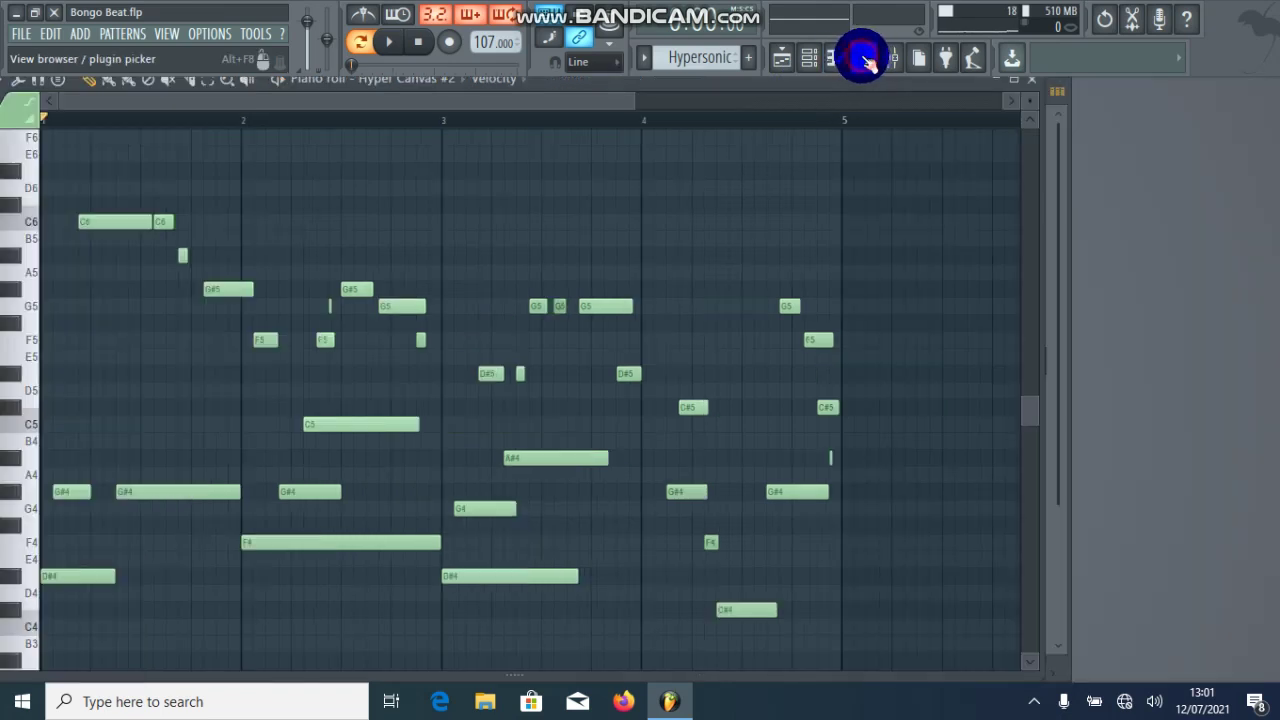
drag(928, 82, 1275, 88)
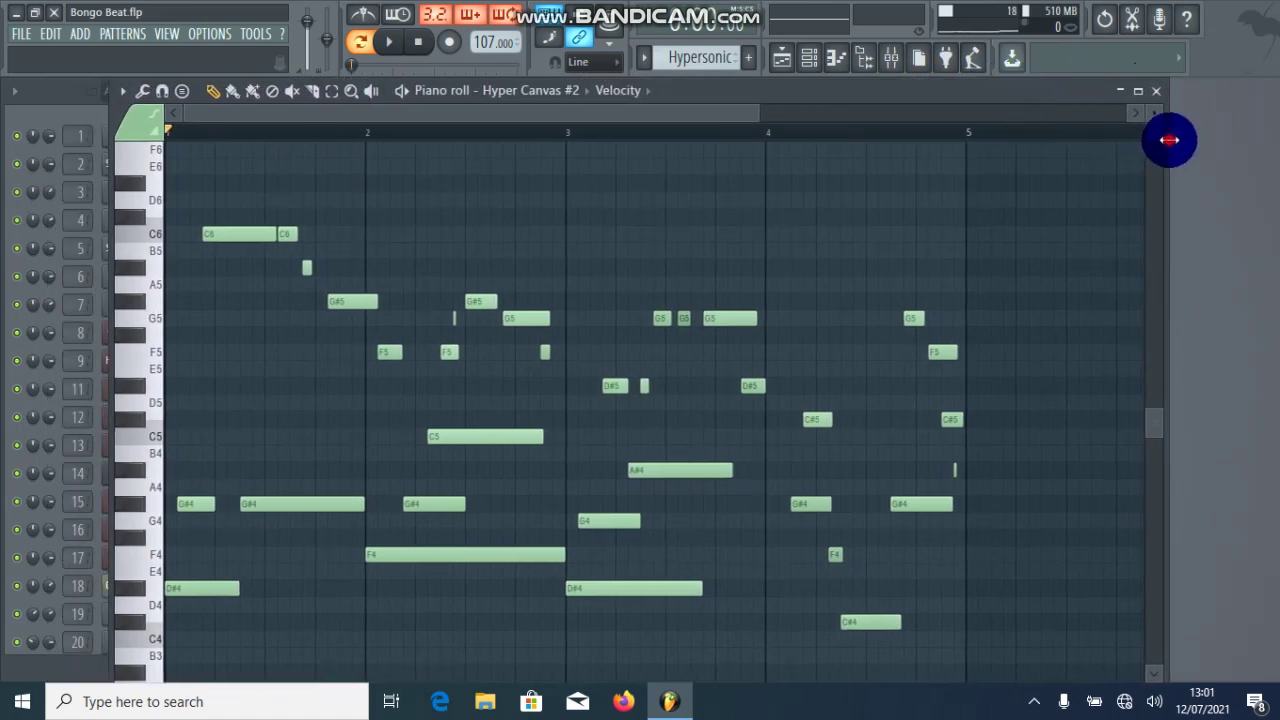
drag(1169, 140, 1268, 134)
Show the playlist and zoom it out until the complete song arrangement is in view.
click(786, 62)
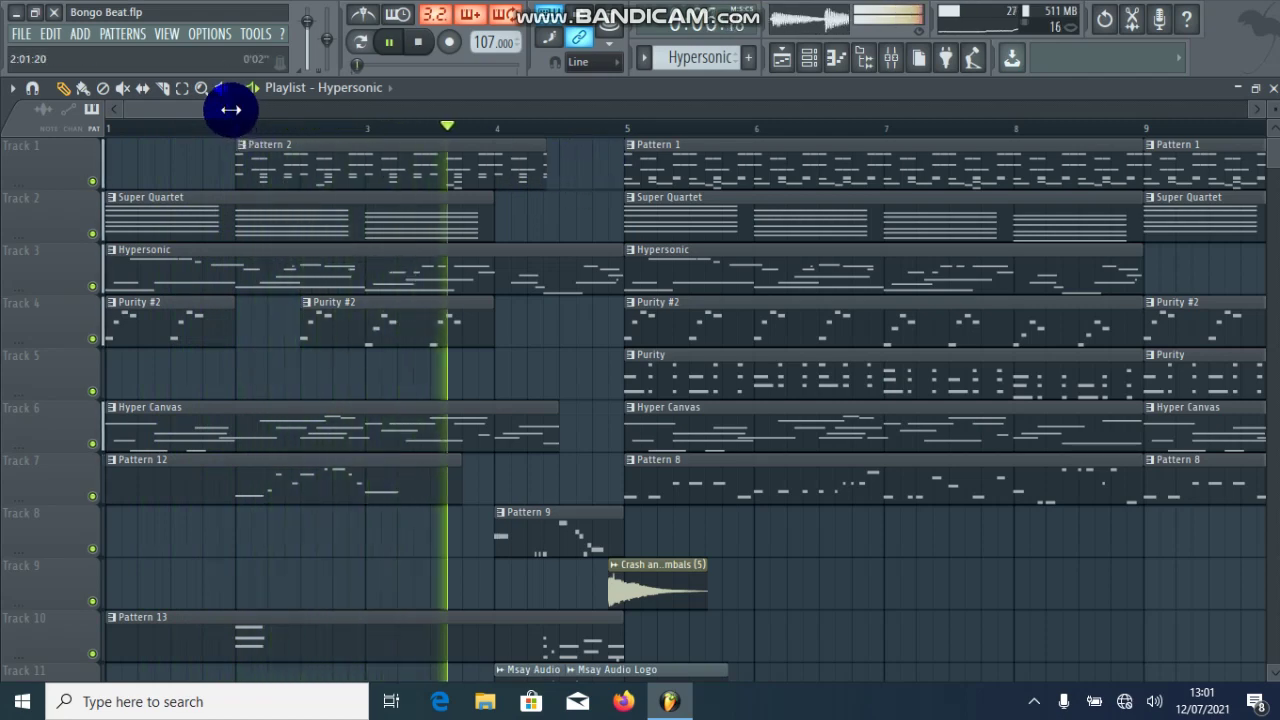
drag(231, 109, 349, 109)
scroll(740, 454, down, 3)
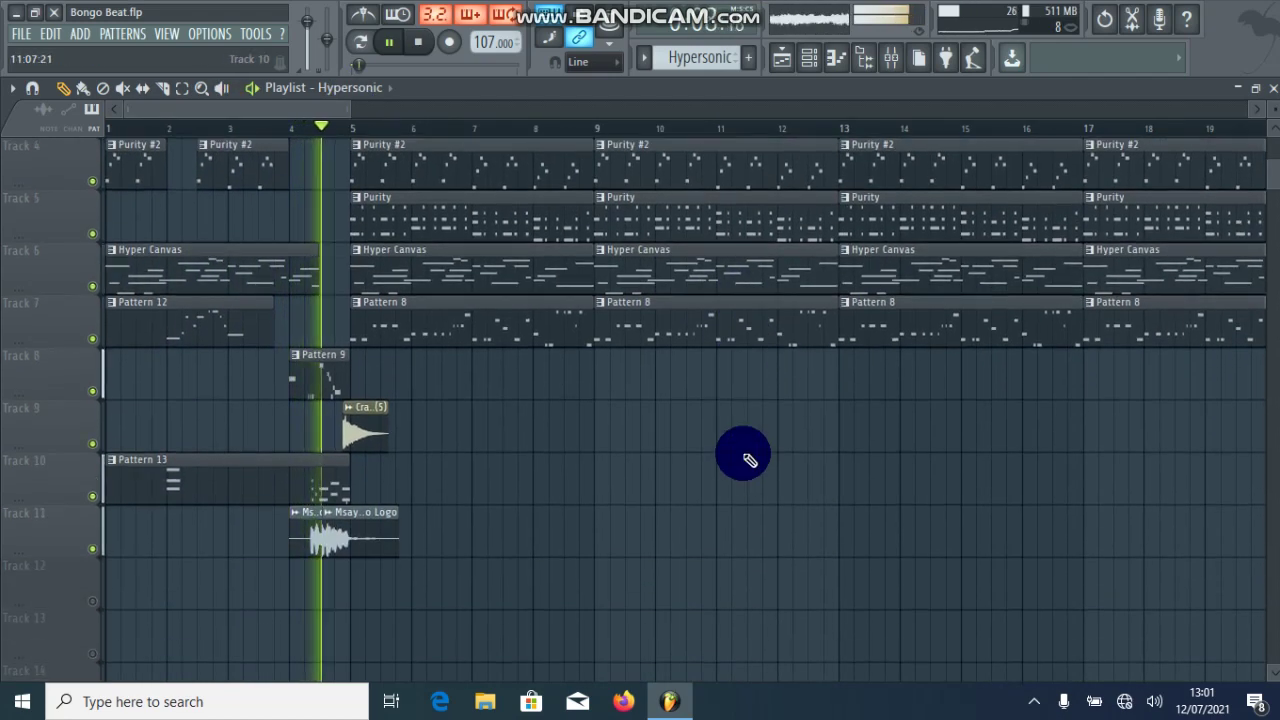
scroll(742, 458, up, 3)
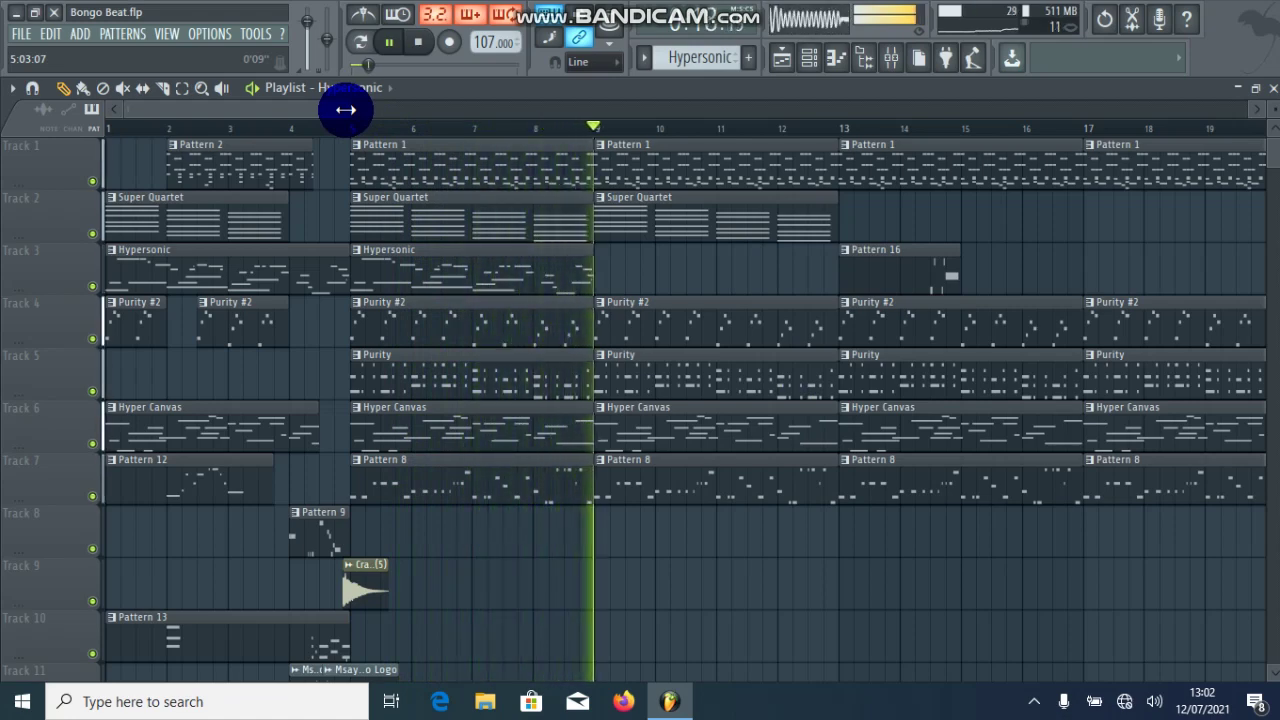
drag(345, 110, 1109, 114)
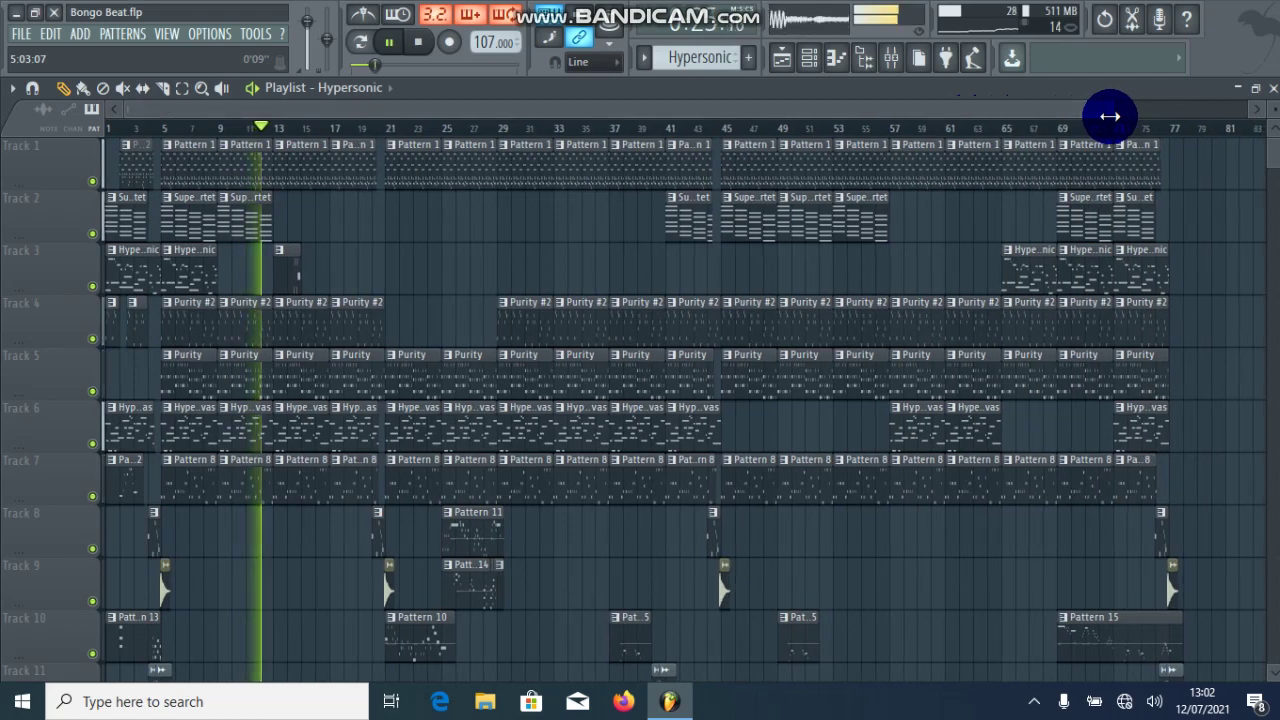
Audition the arrangement from about bars 19, 41, 57, 65 and 69.
click(356, 128)
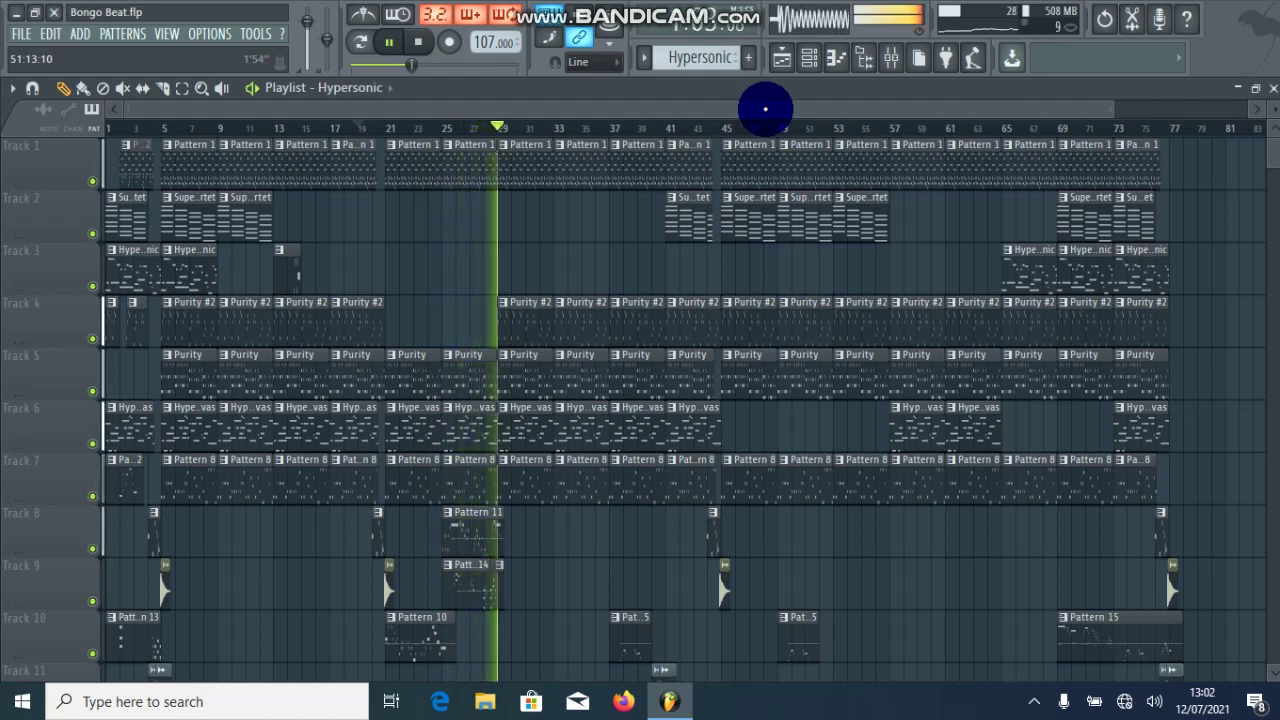
click(666, 127)
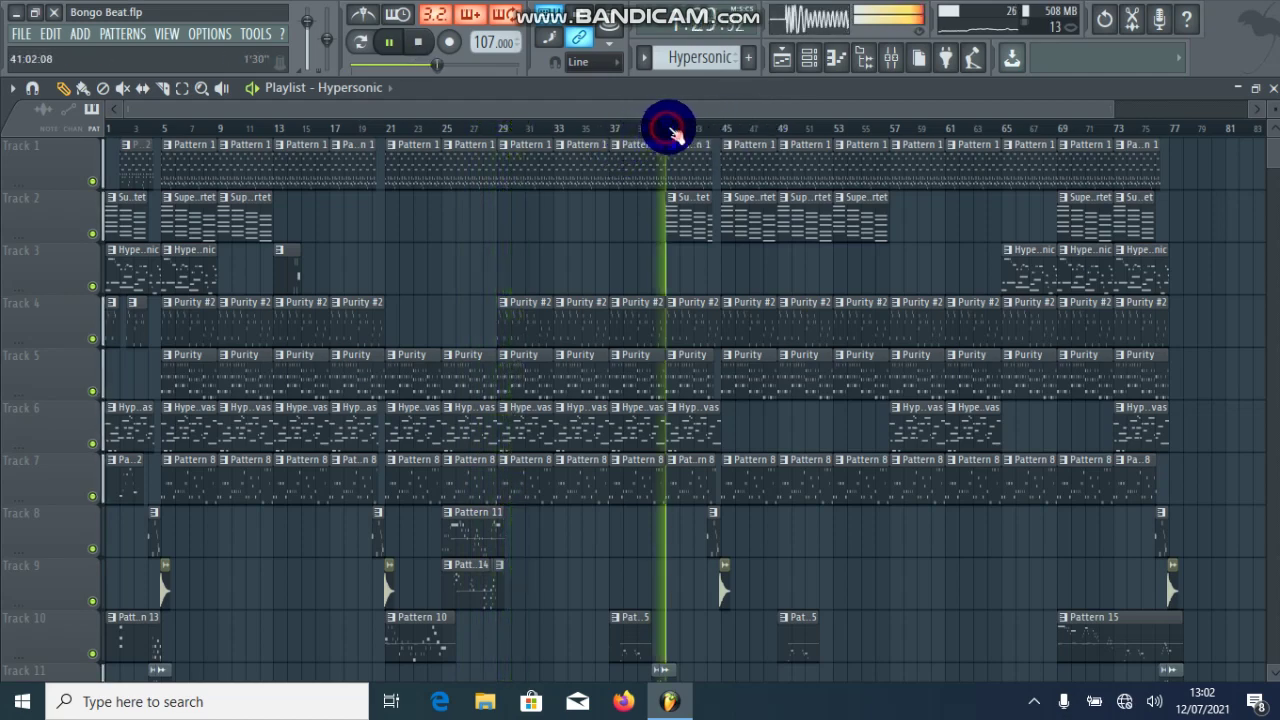
click(889, 128)
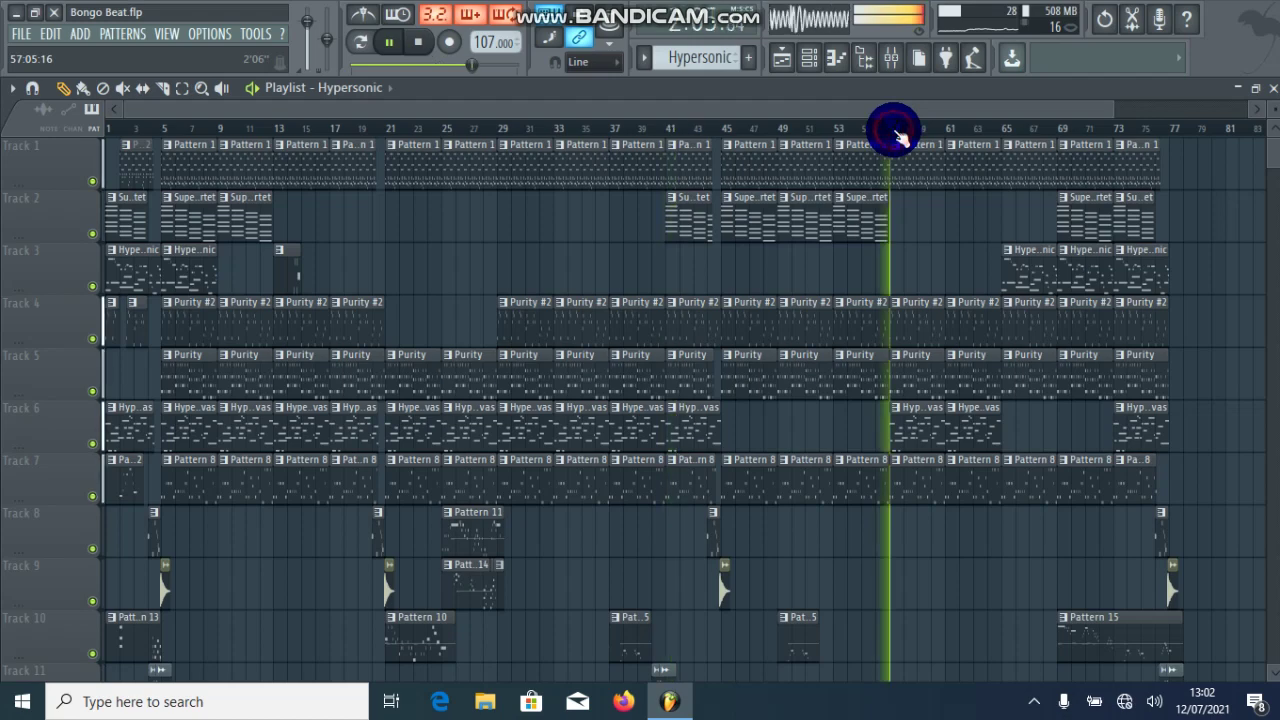
click(1005, 127)
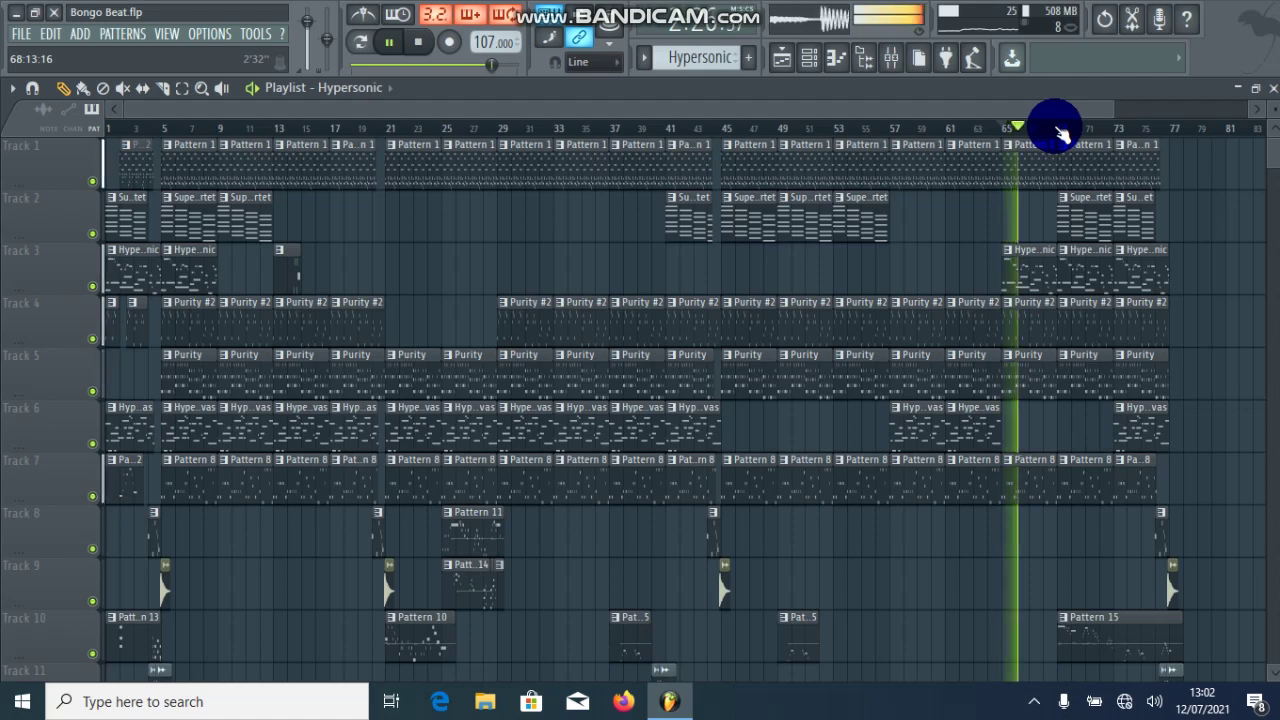
click(1060, 130)
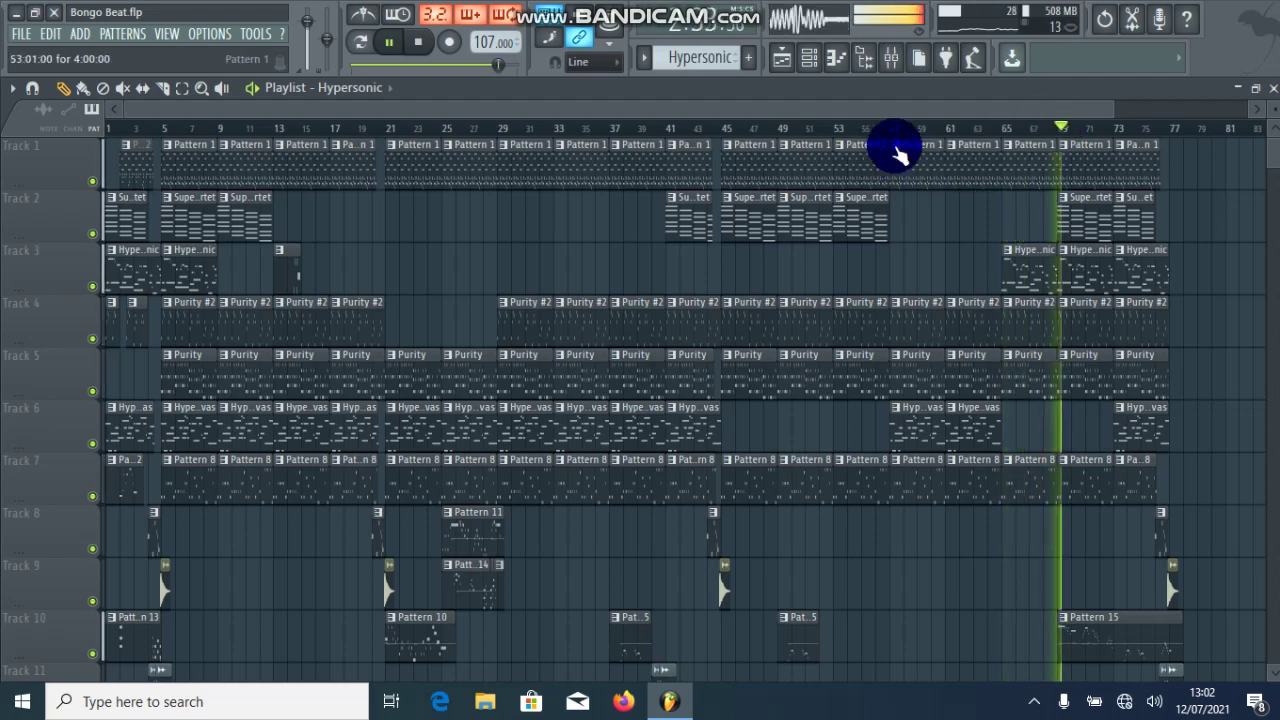
click(1025, 110)
drag(1025, 110, 860, 106)
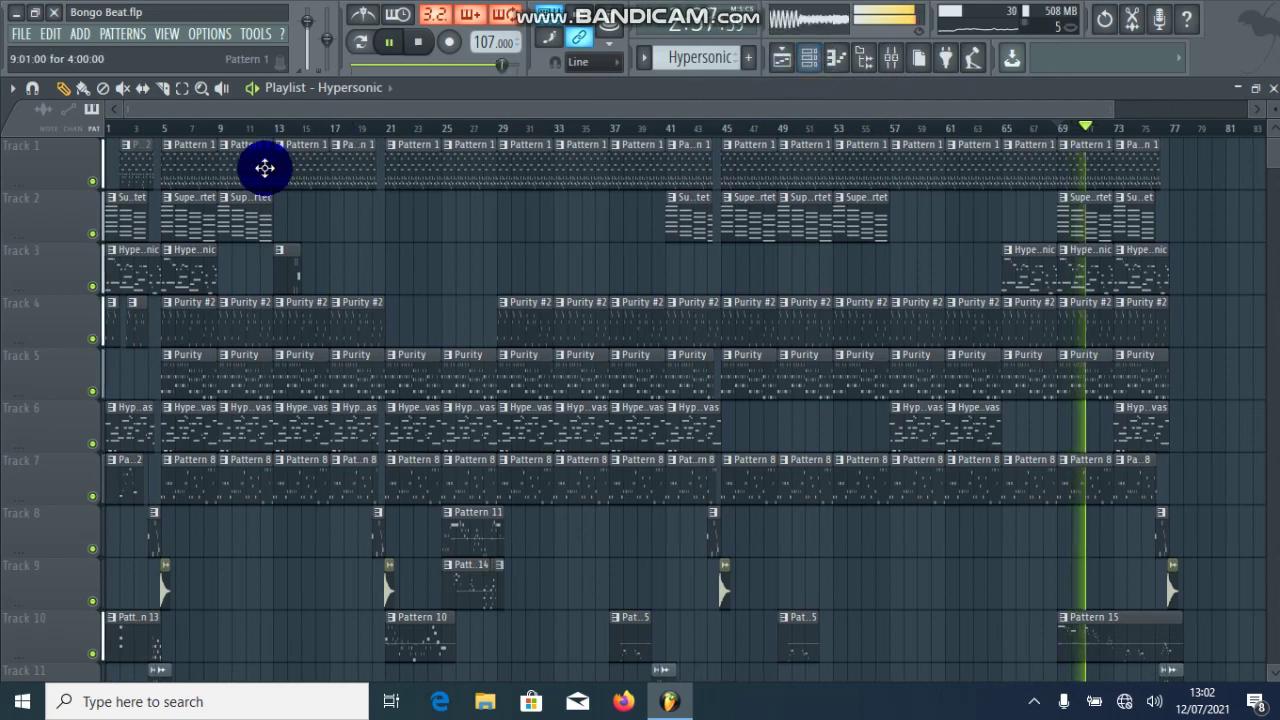
Play Pattern 1 from the channel rack, solo Shaker (12) and view its notes in the piano roll.
click(809, 57)
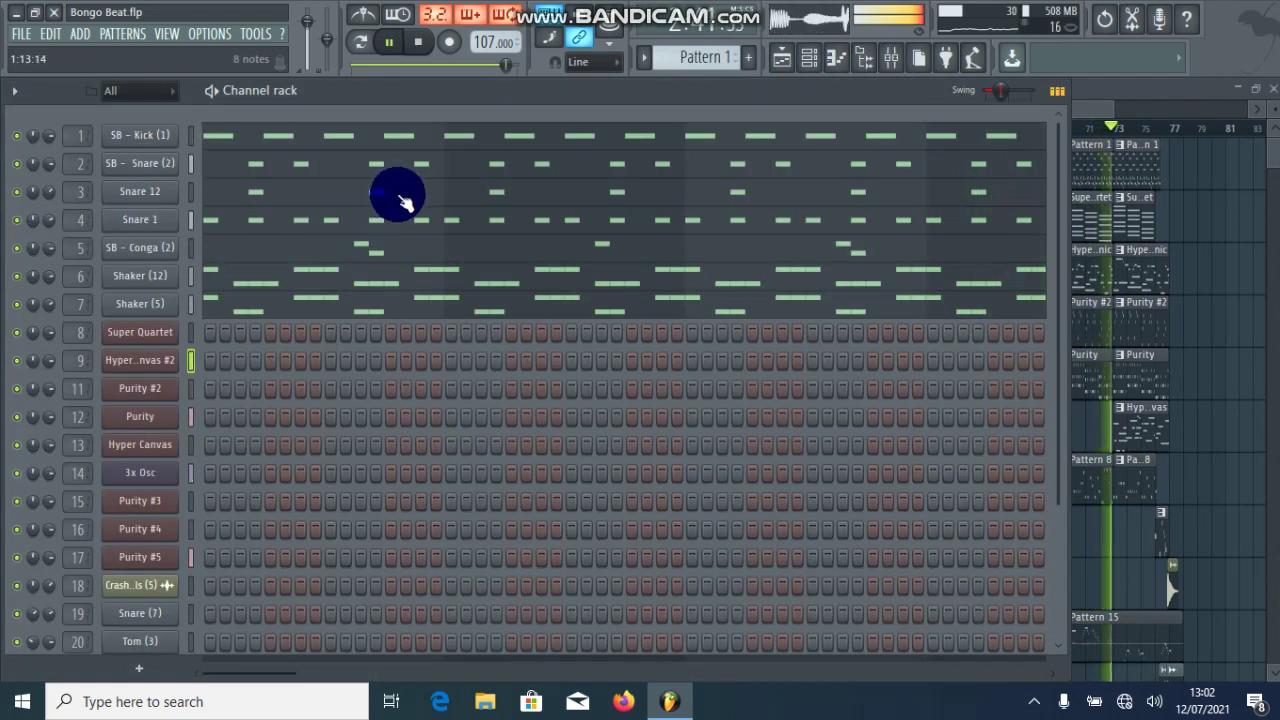
key(space)
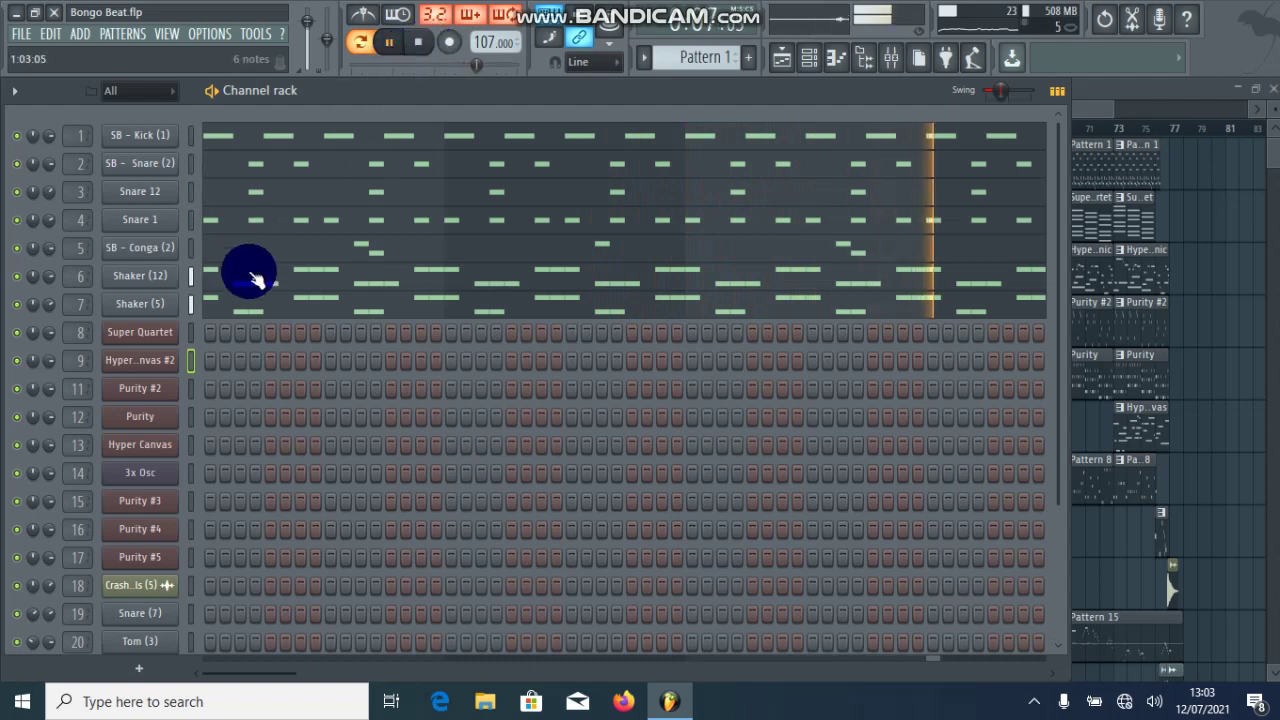
right_click(33, 278)
click(74, 289)
click(248, 277)
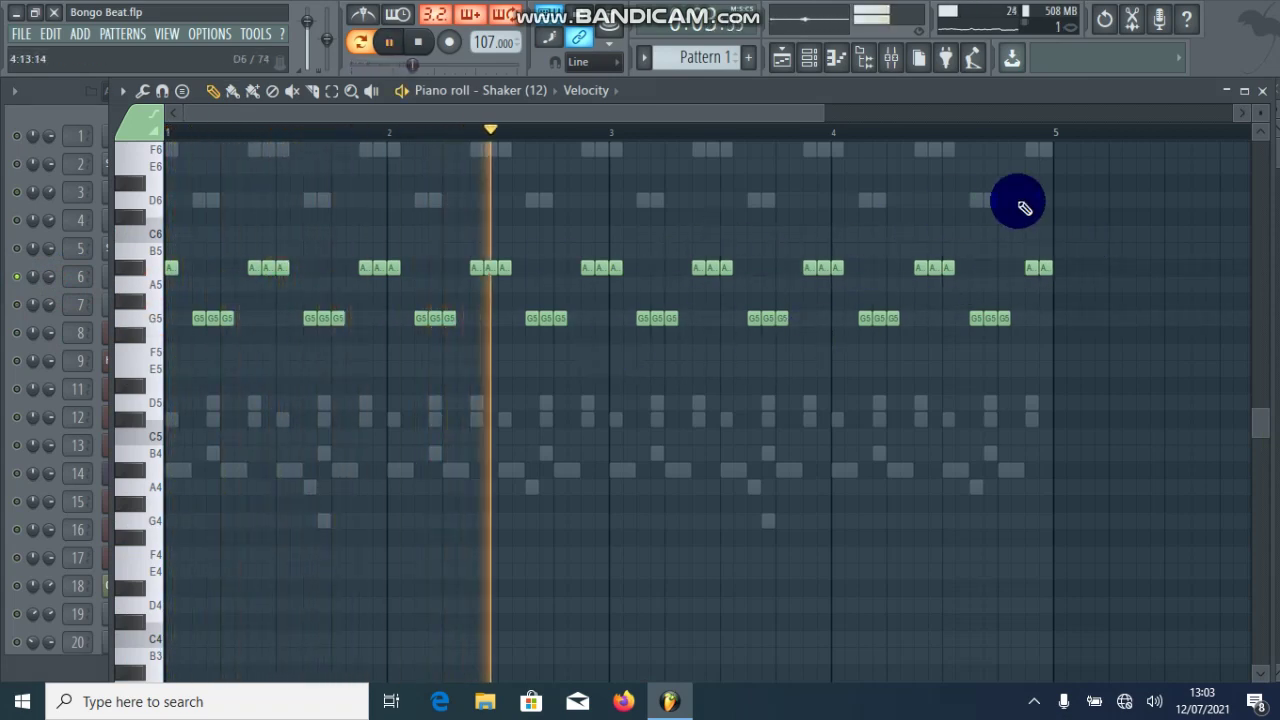
click(1261, 89)
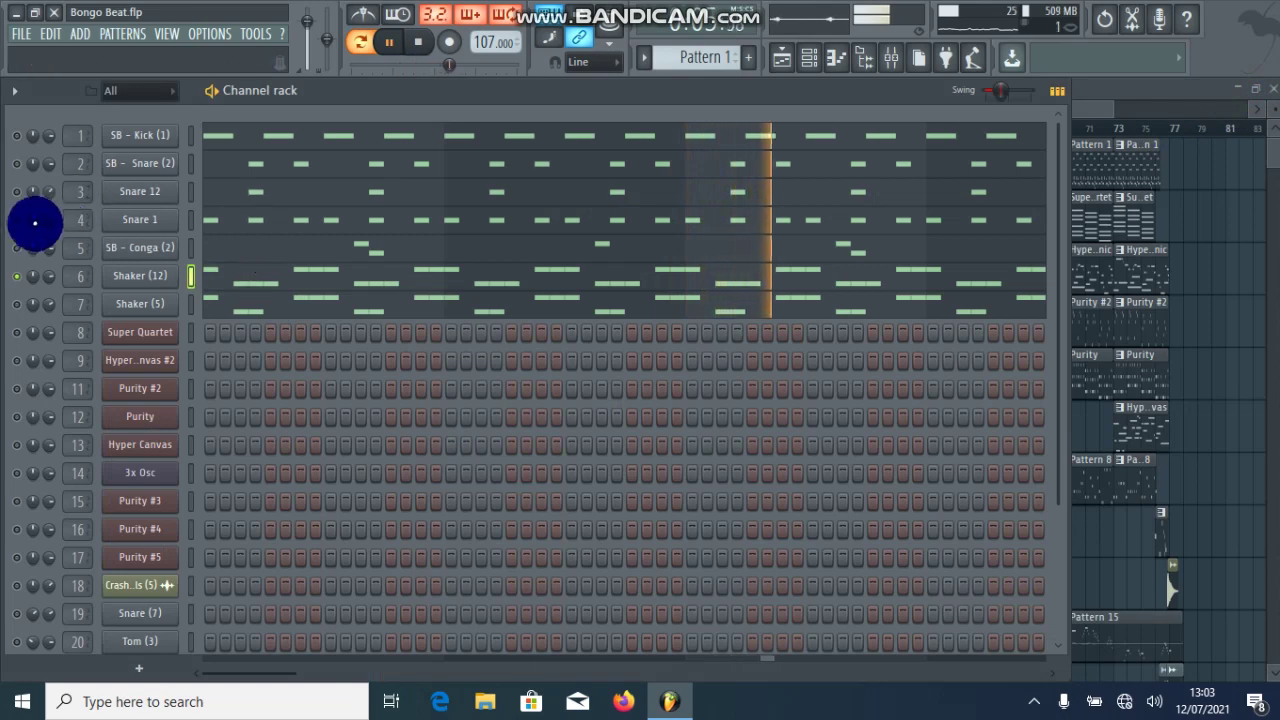
Unmute the other drum channels, from SB - Kick (1) through Shaker (5), while Pattern 1 plays.
click(24, 221)
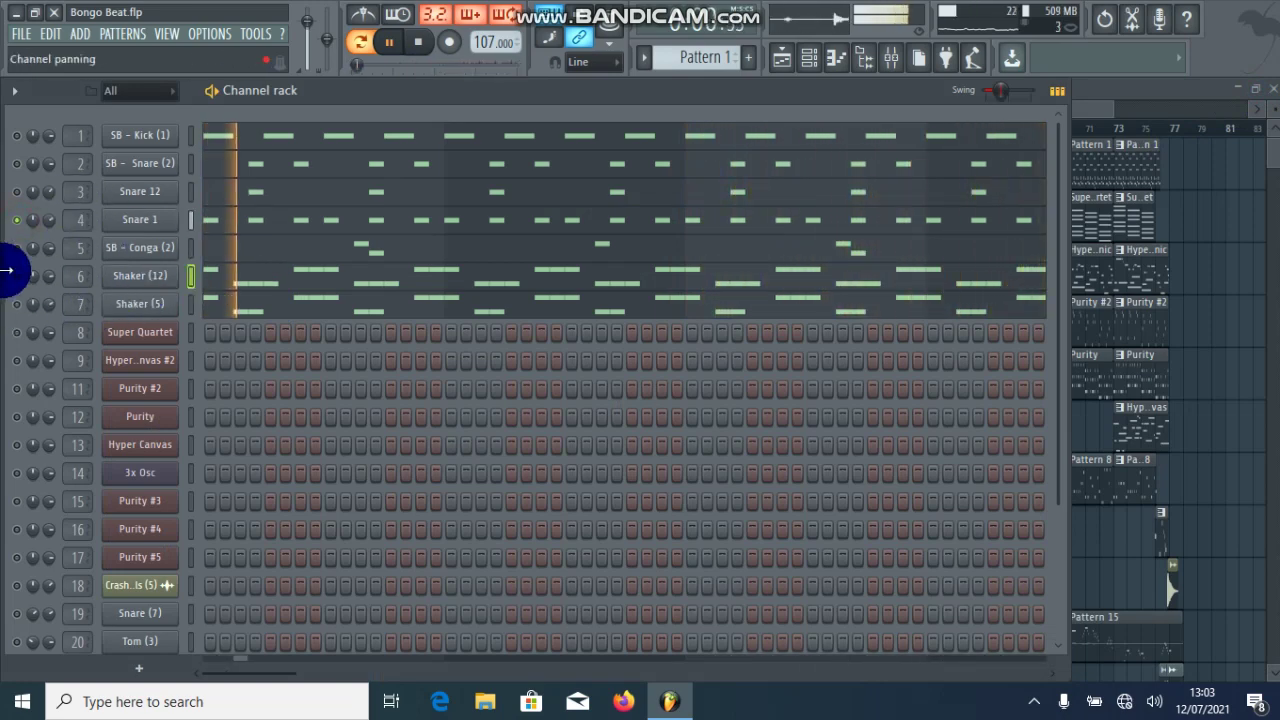
mouse_move(25, 270)
mouse_down()
mouse_move(22, 313)
mouse_move(20, 166)
mouse_up()
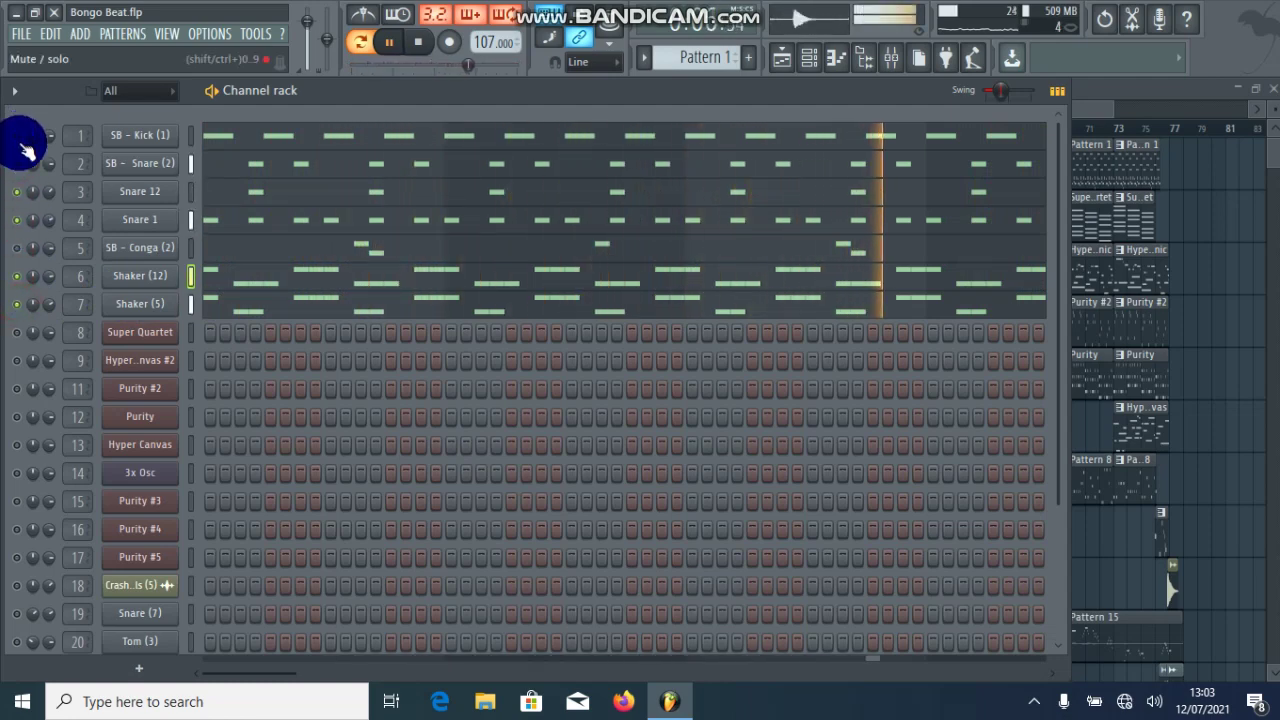
click(16, 136)
click(15, 248)
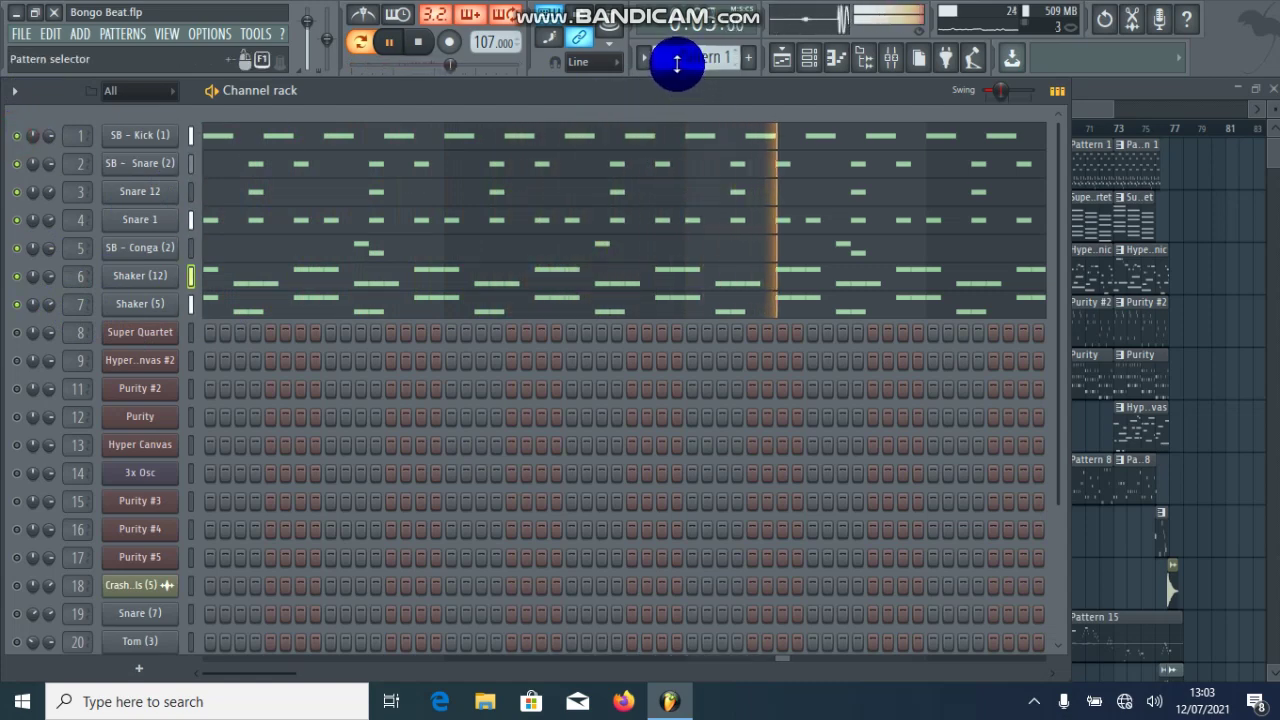
Switch to the Super Quartet pattern and re-enable all the muted channels in the channel rack.
scroll(677, 63, down, 1)
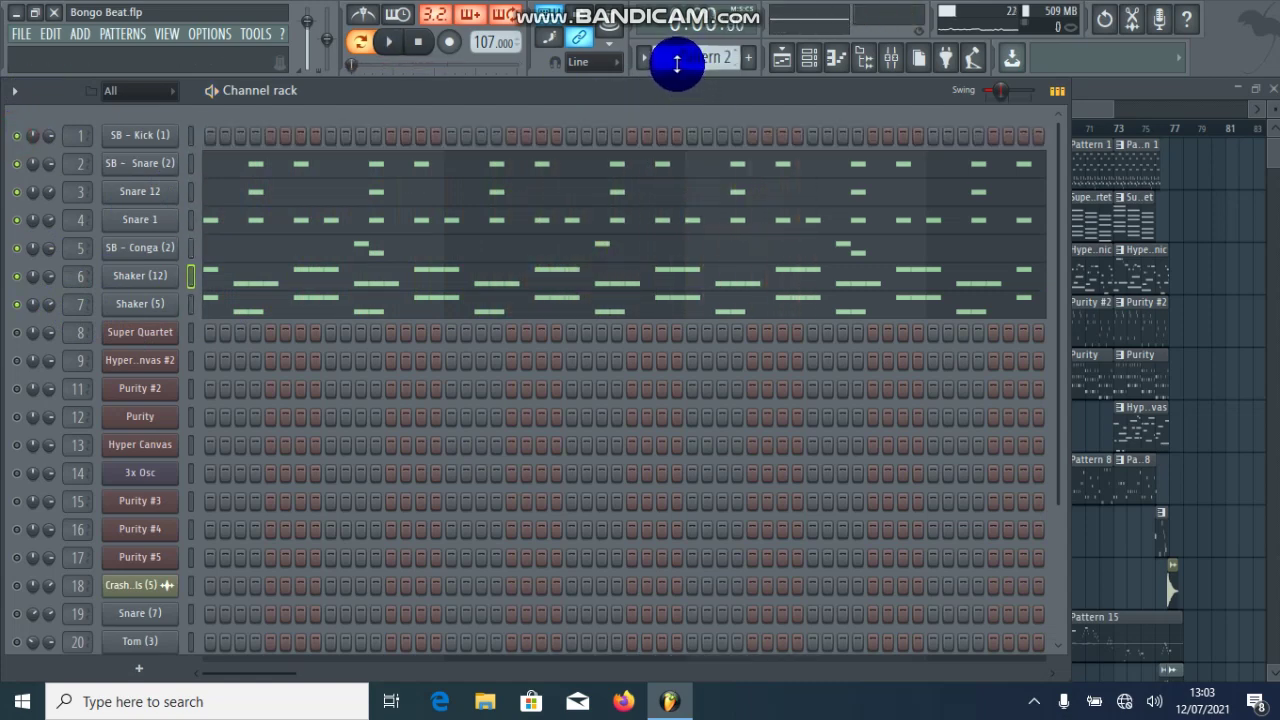
scroll(677, 63, down, 1)
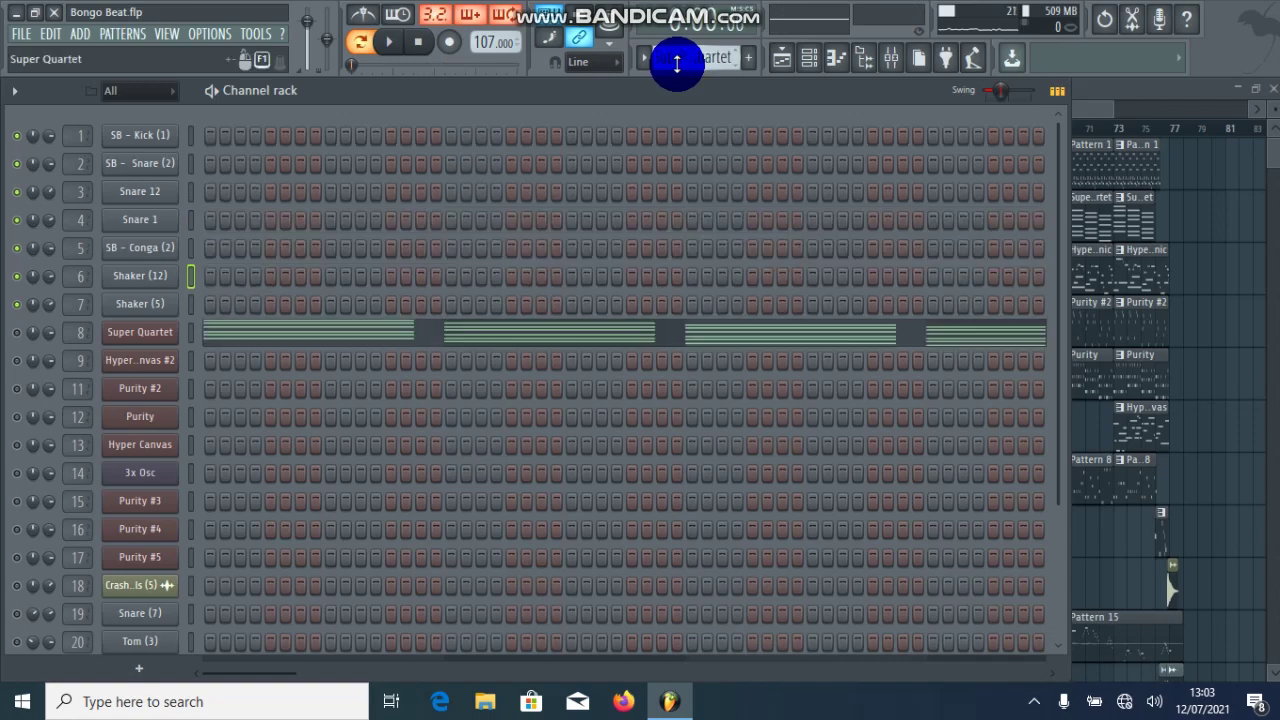
click(228, 335)
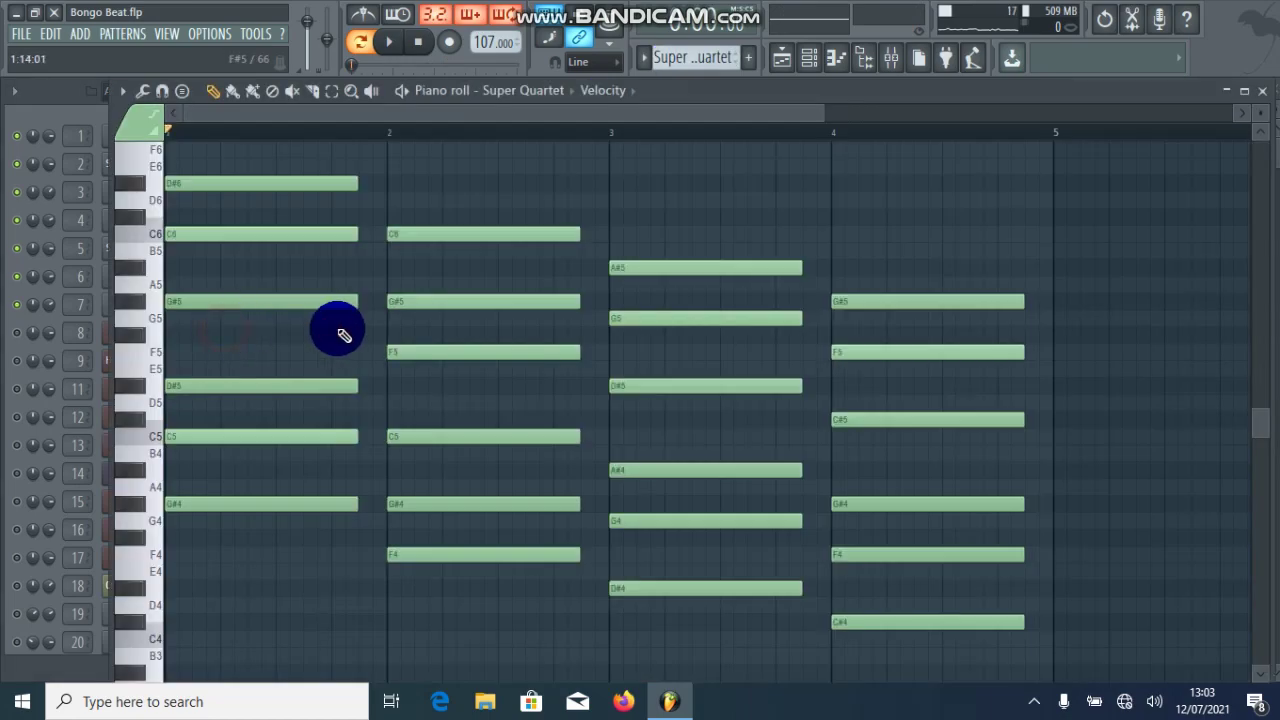
right_click(17, 340)
click(23, 334)
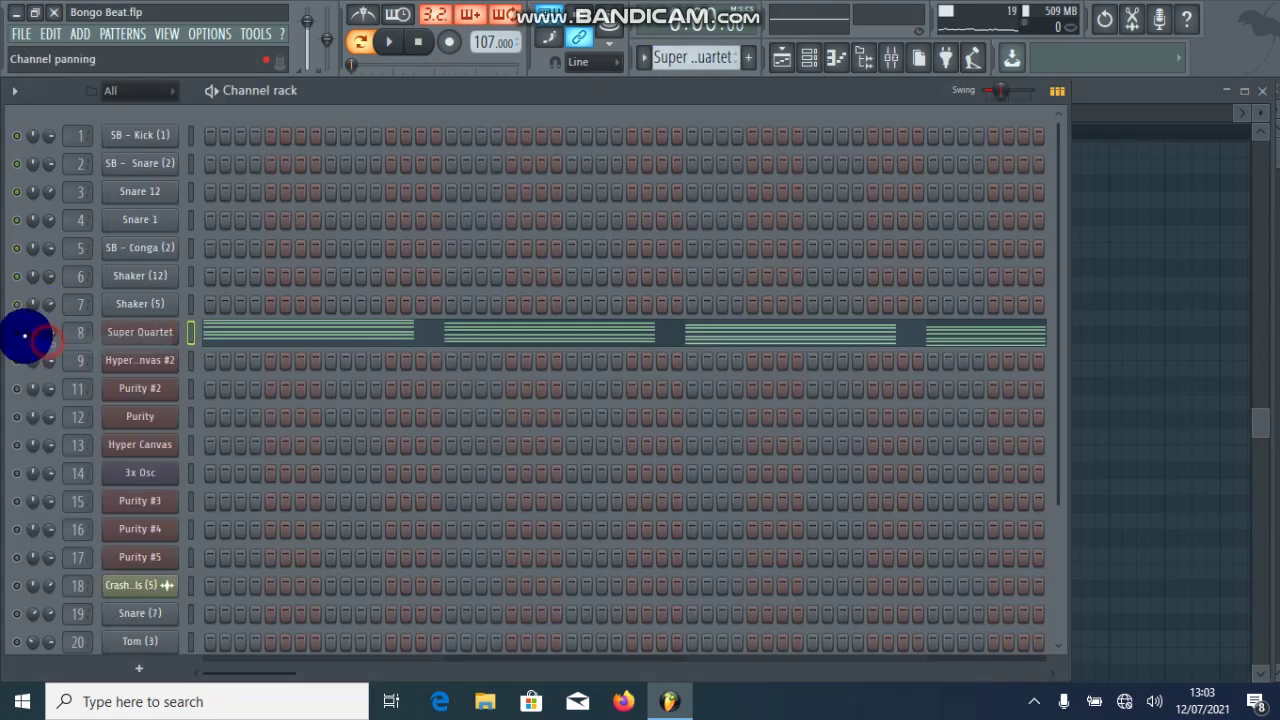
right_click(43, 337)
click(55, 340)
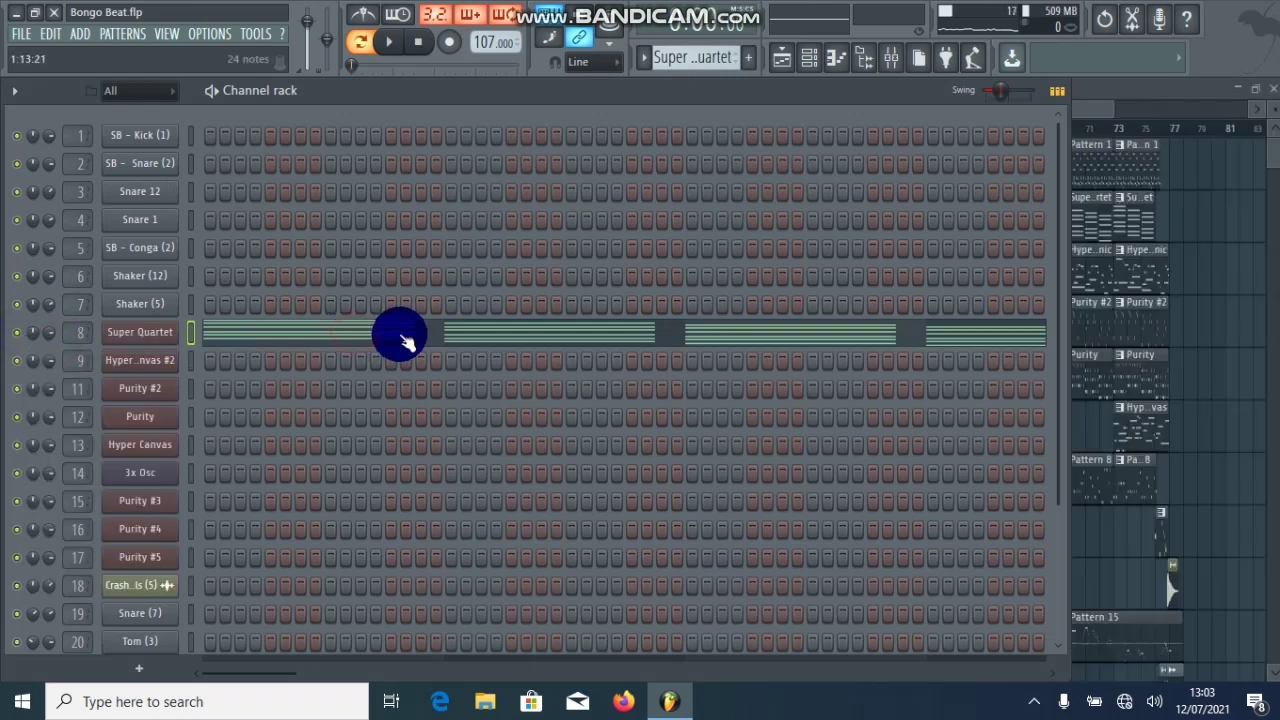
Play back the Super Quartet chords in the piano roll, then return to the channel rack.
click(410, 343)
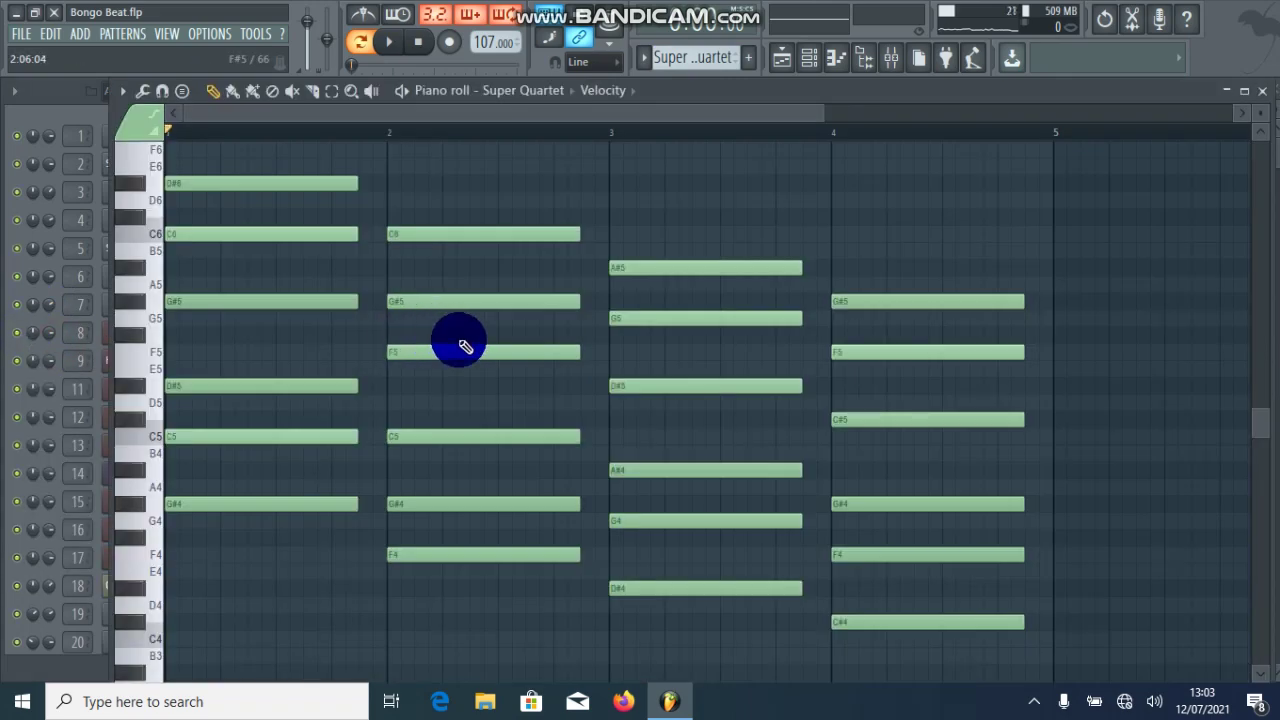
key(space)
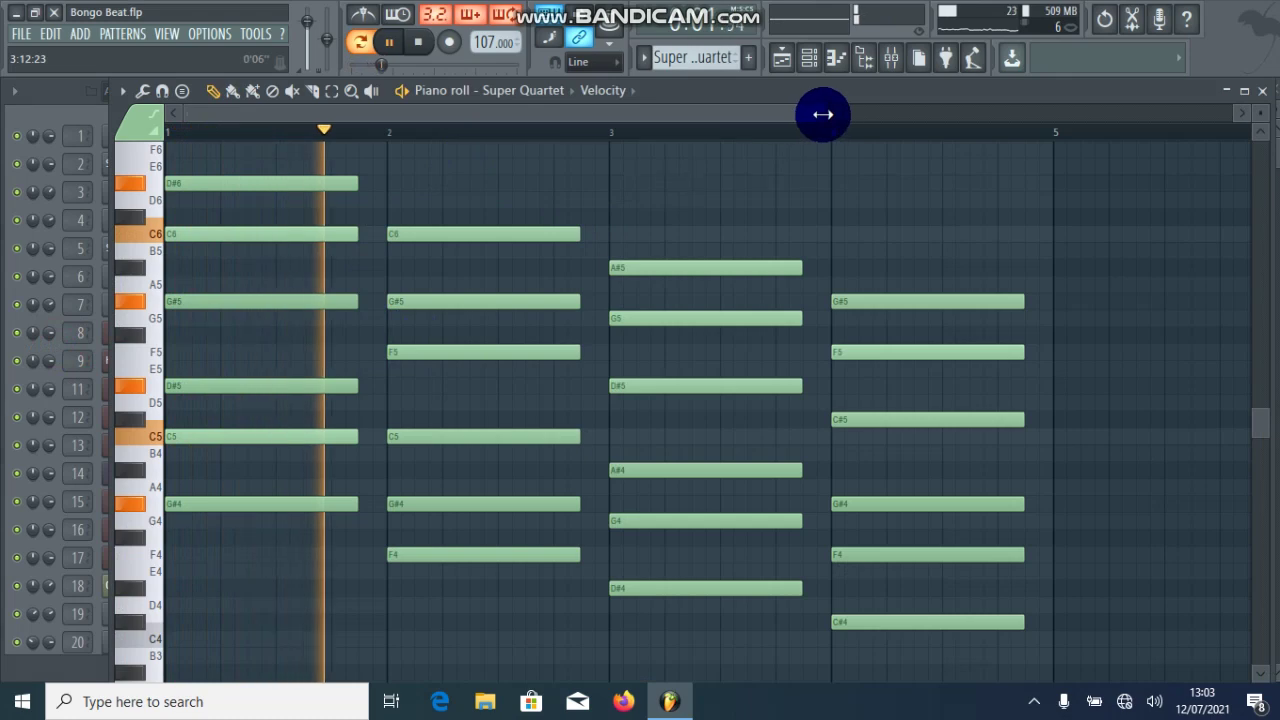
drag(822, 114, 921, 116)
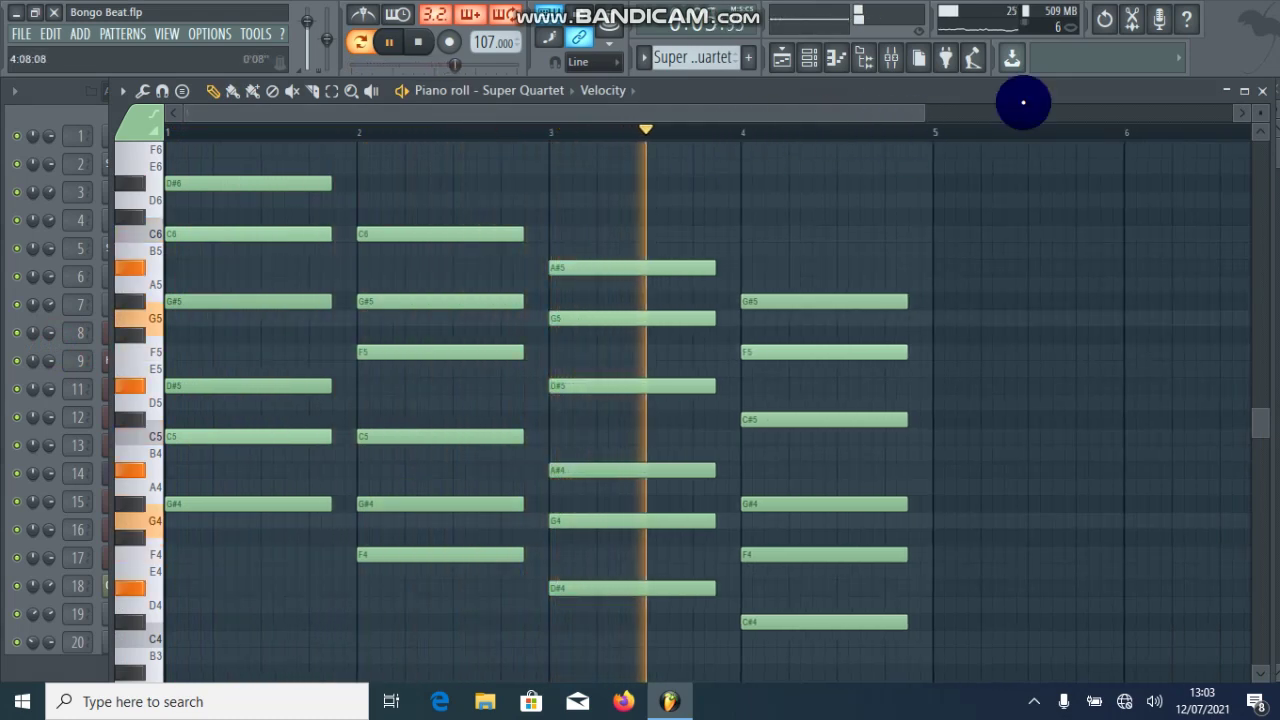
key(space)
click(1265, 90)
Select the Hypersonic pattern and play its Hyper Canvas #2 melody in the piano roll.
scroll(674, 57, up, 1)
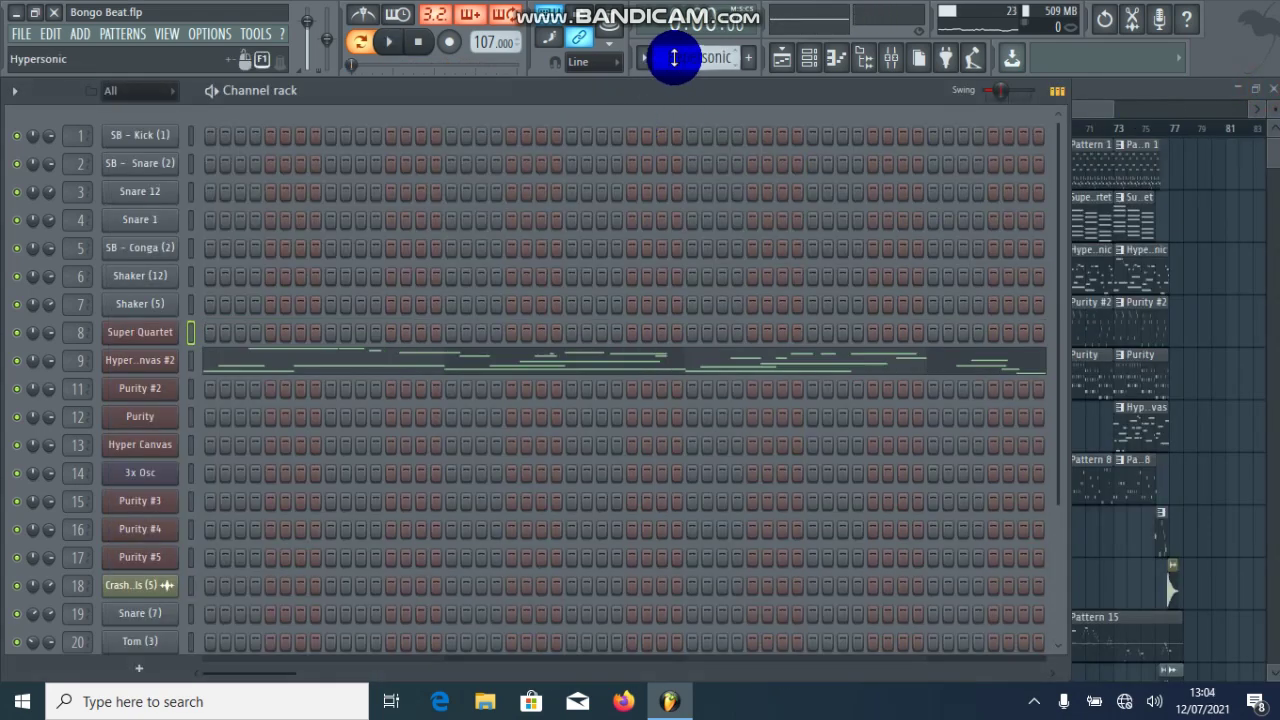
click(388, 356)
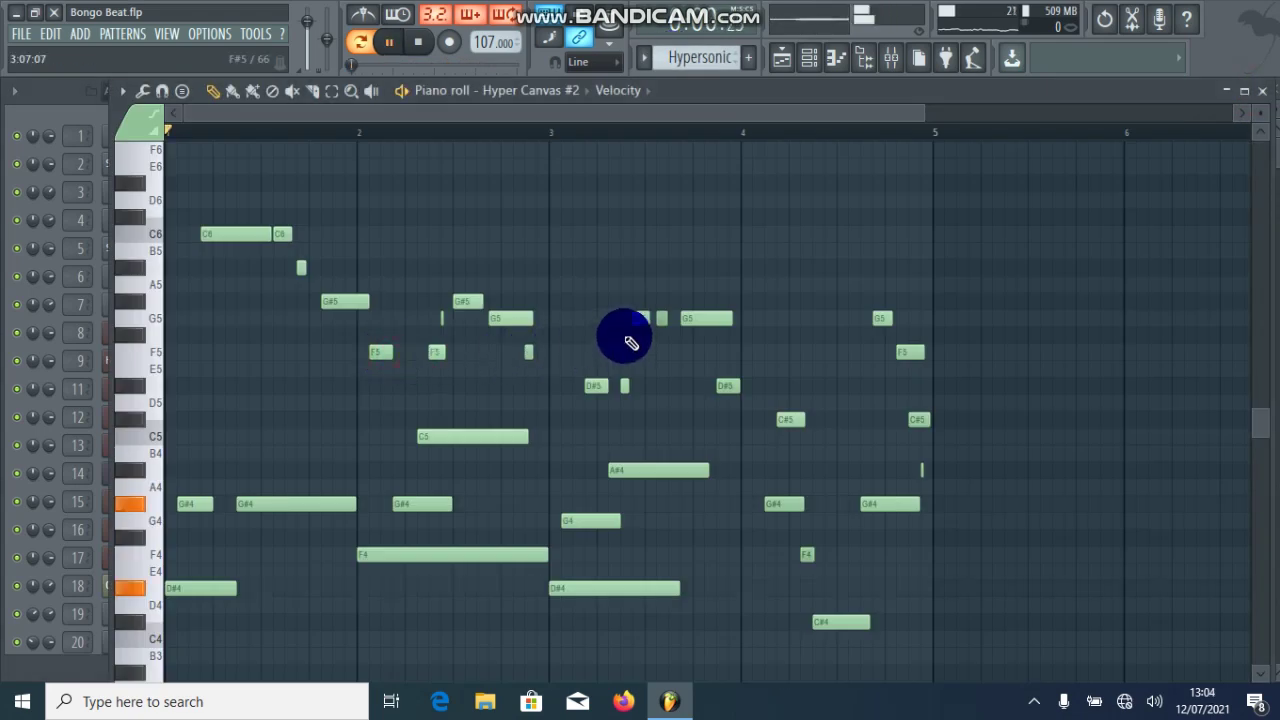
scroll(598, 358, down, 1)
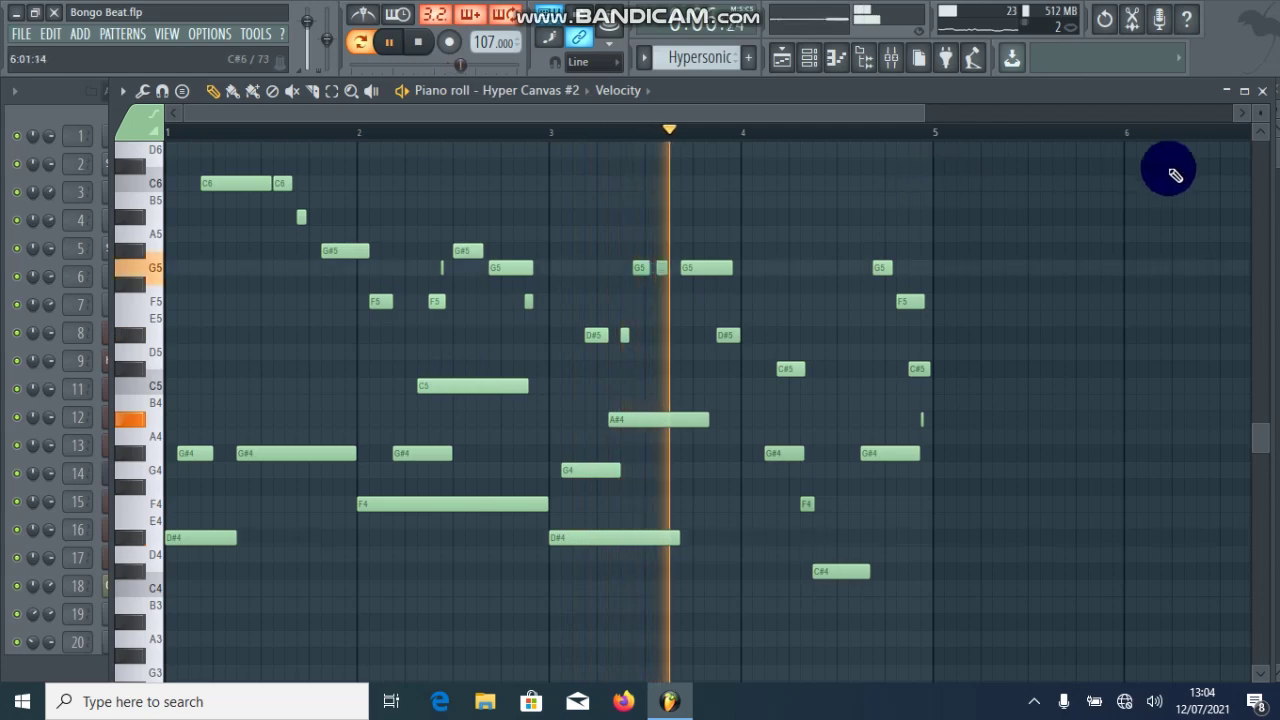
click(1265, 100)
Select the Purity #2 pattern and play its notes in the piano roll.
scroll(704, 60, down, 2)
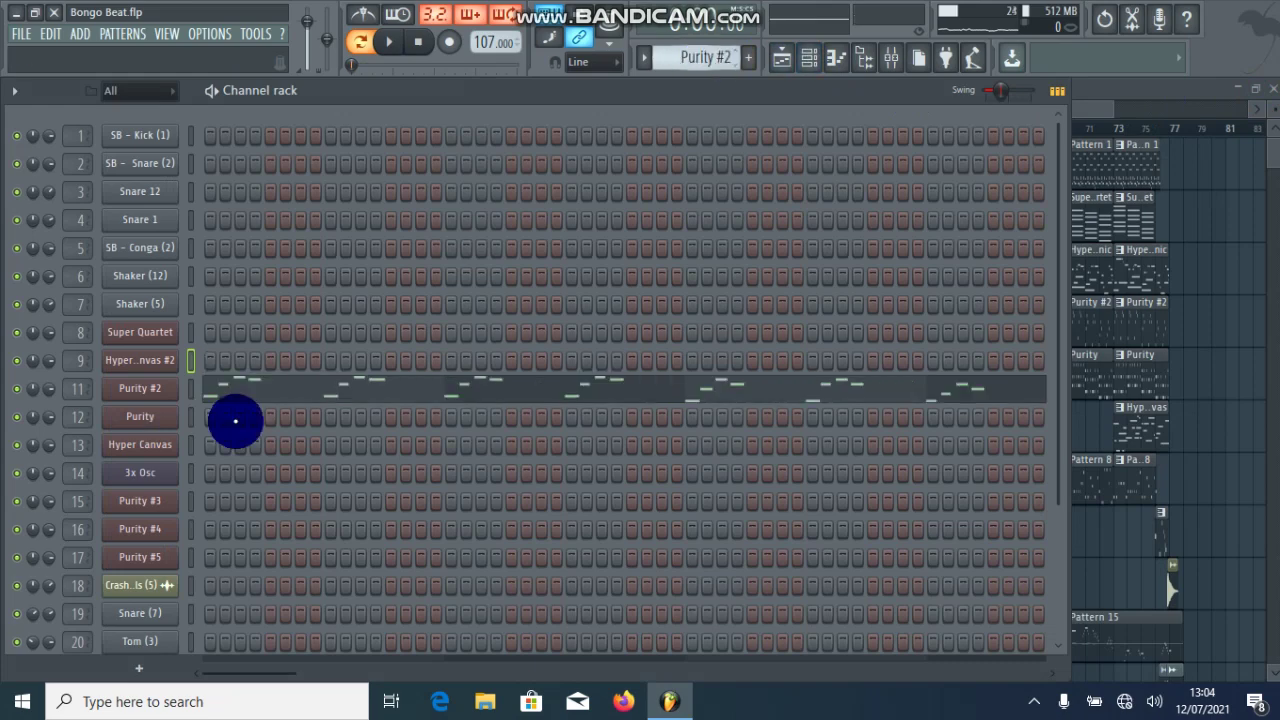
click(274, 390)
scroll(460, 375, up, 1)
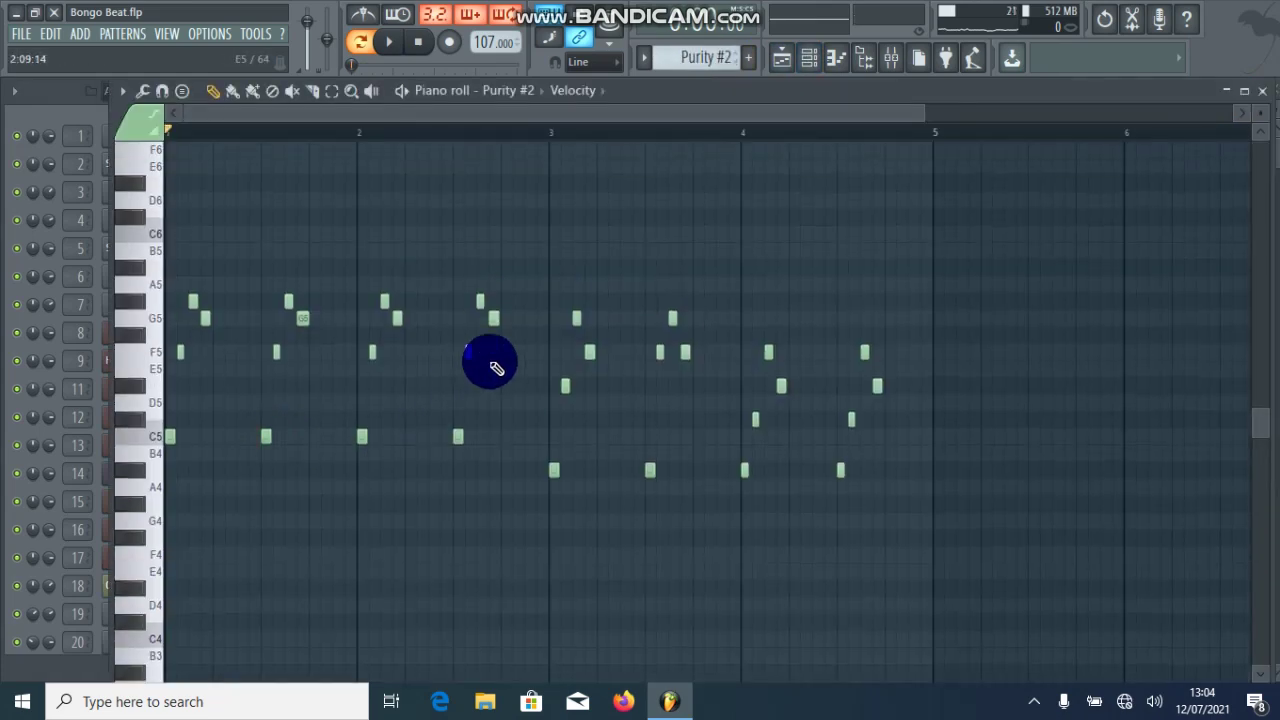
key(space)
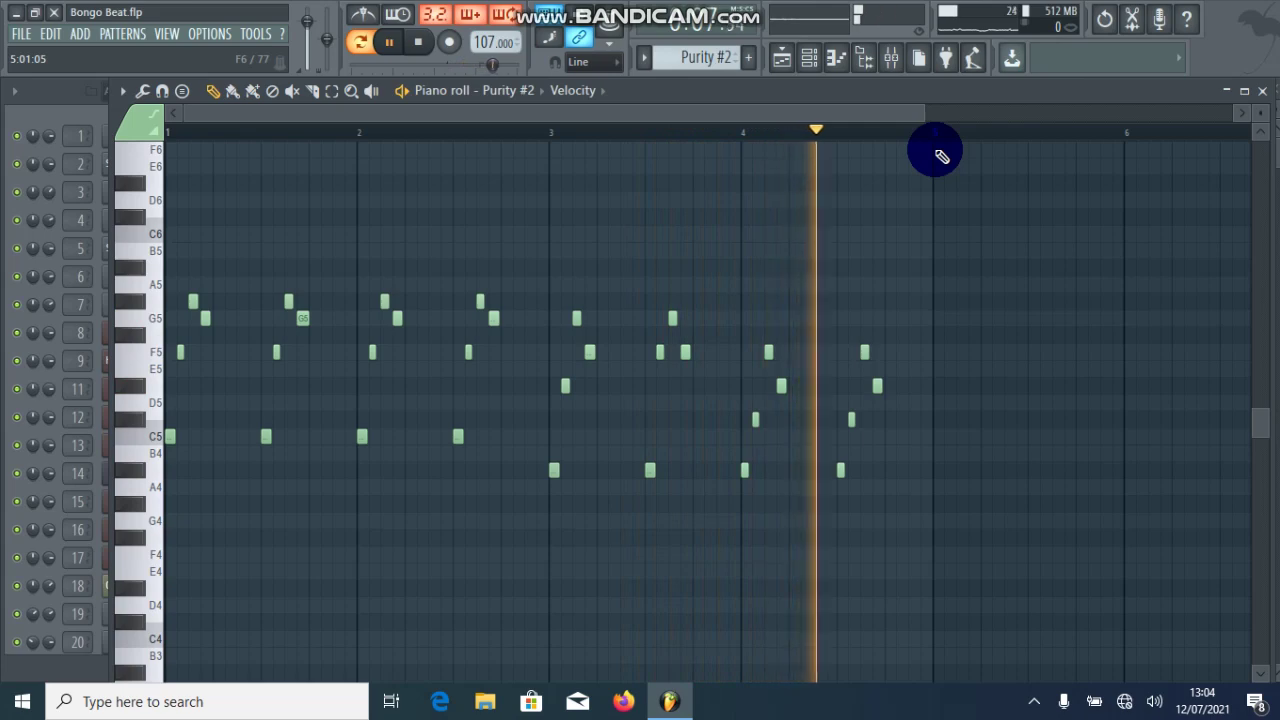
click(1265, 95)
key(space)
Select the Purity pattern and play its chords in the piano roll.
scroll(667, 57, up, 1)
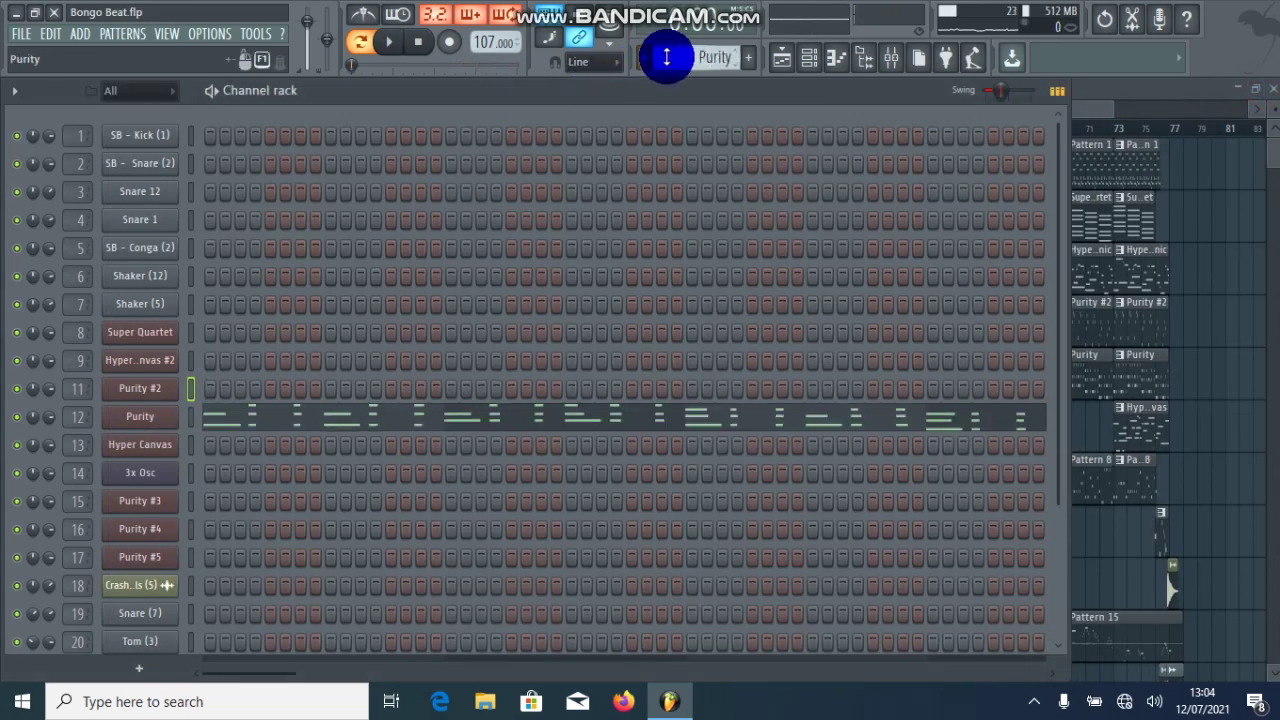
click(512, 422)
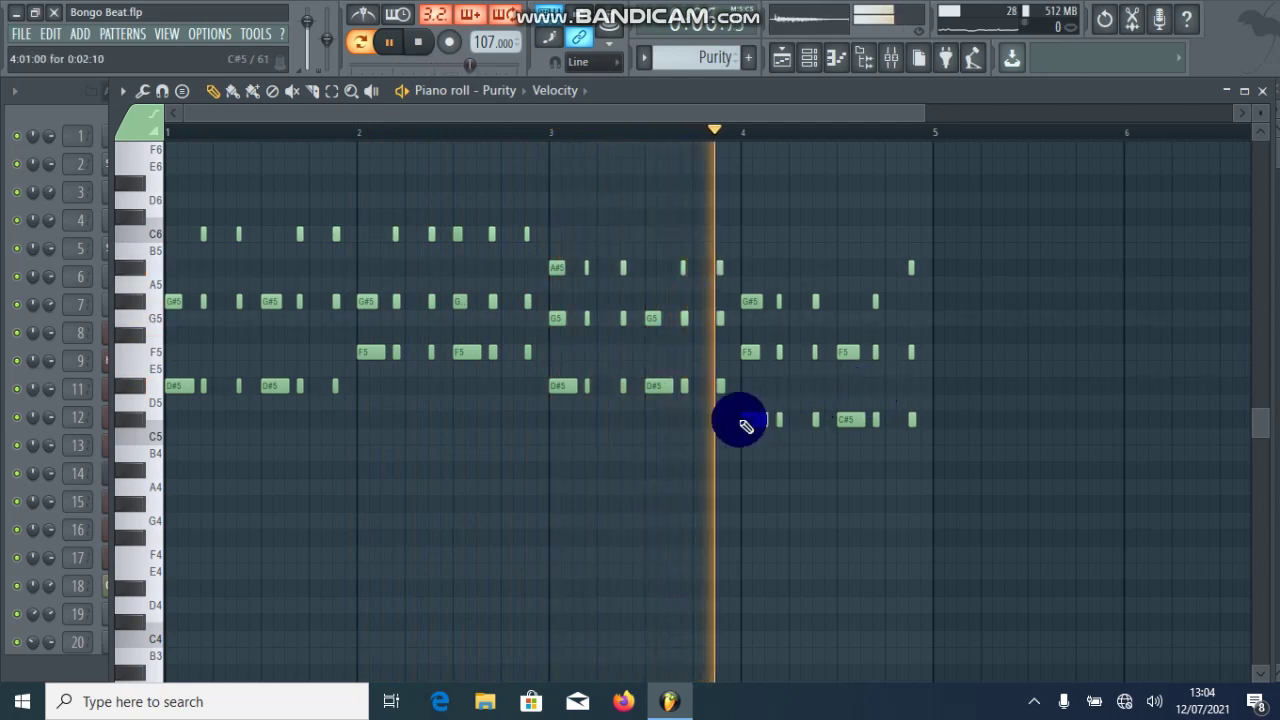
click(1268, 93)
Select the Hyper Canvas pattern and play its notes in the piano roll, including the lowest ones.
scroll(672, 57, down, 1)
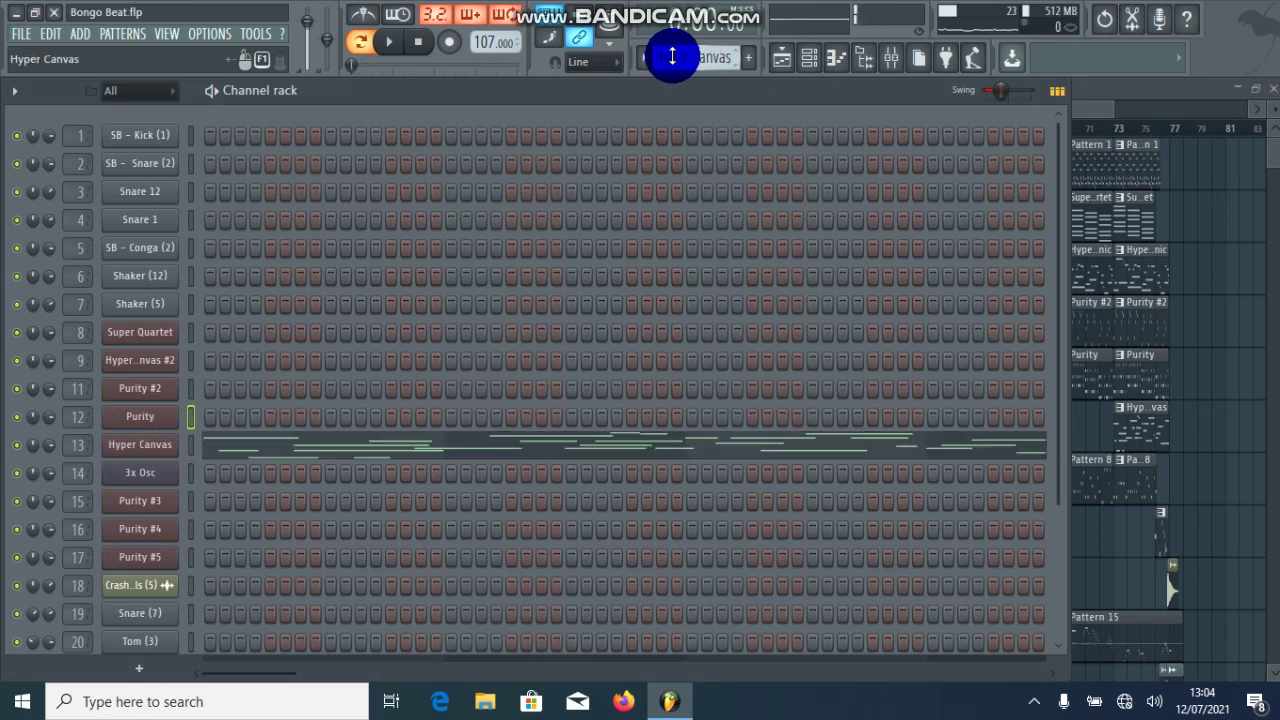
click(463, 452)
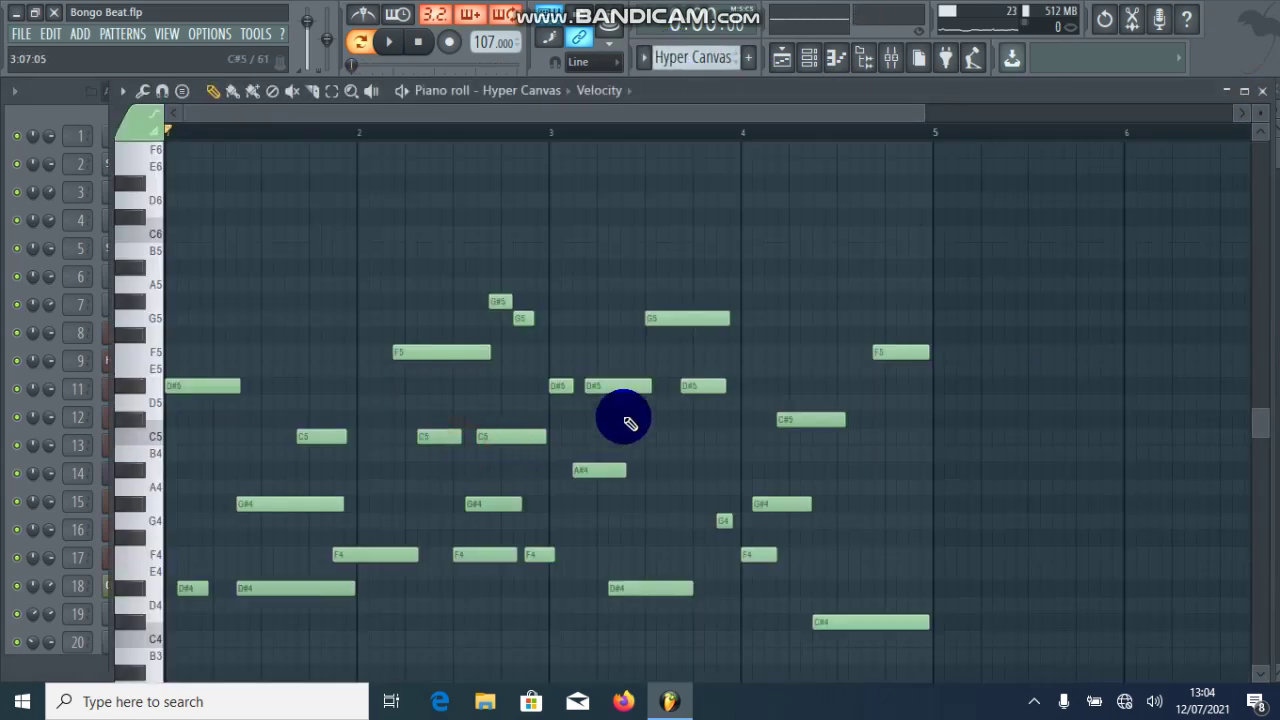
scroll(624, 420, down, 2)
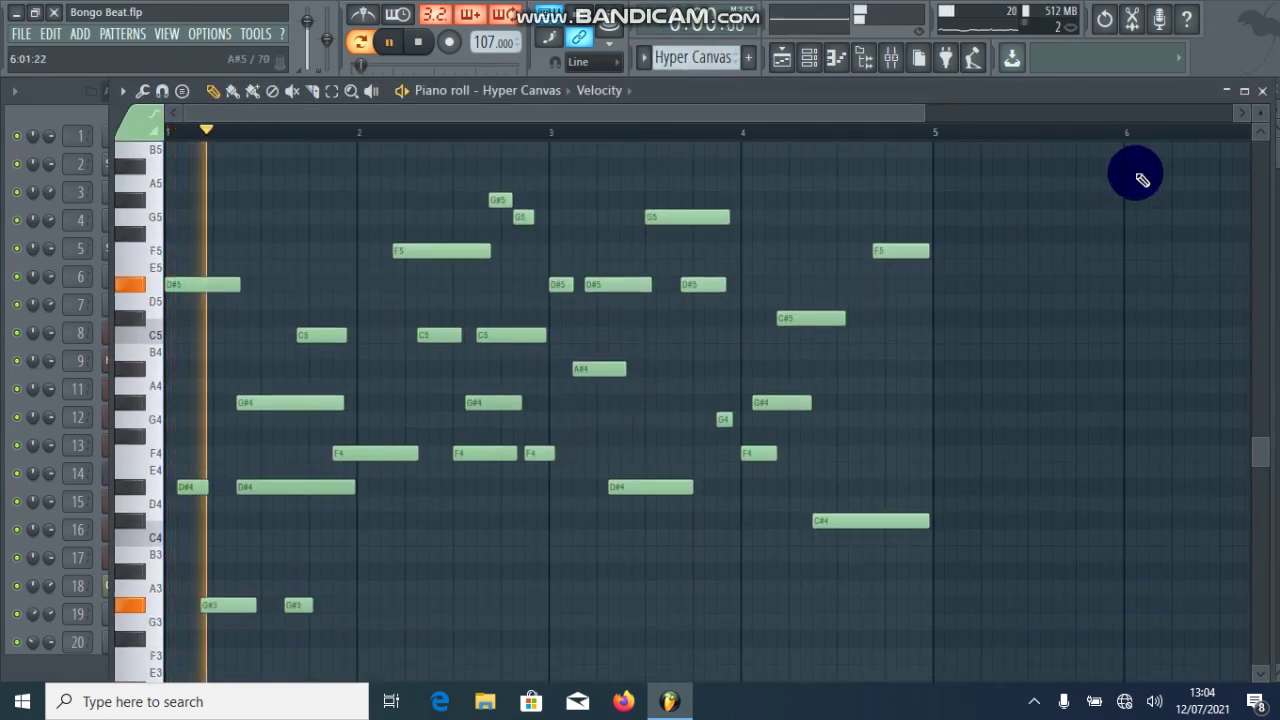
click(1270, 91)
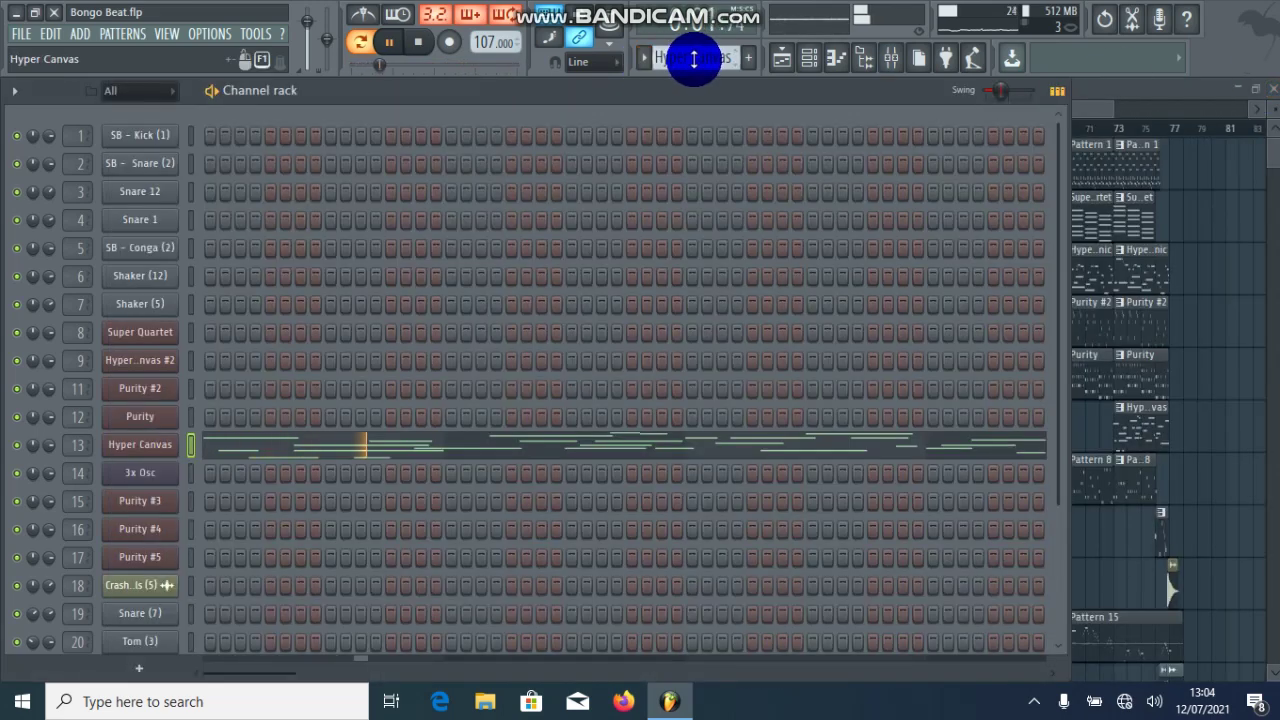
Select Pattern 8 and play its 3x Osc line in the piano roll.
scroll(693, 58, down, 1)
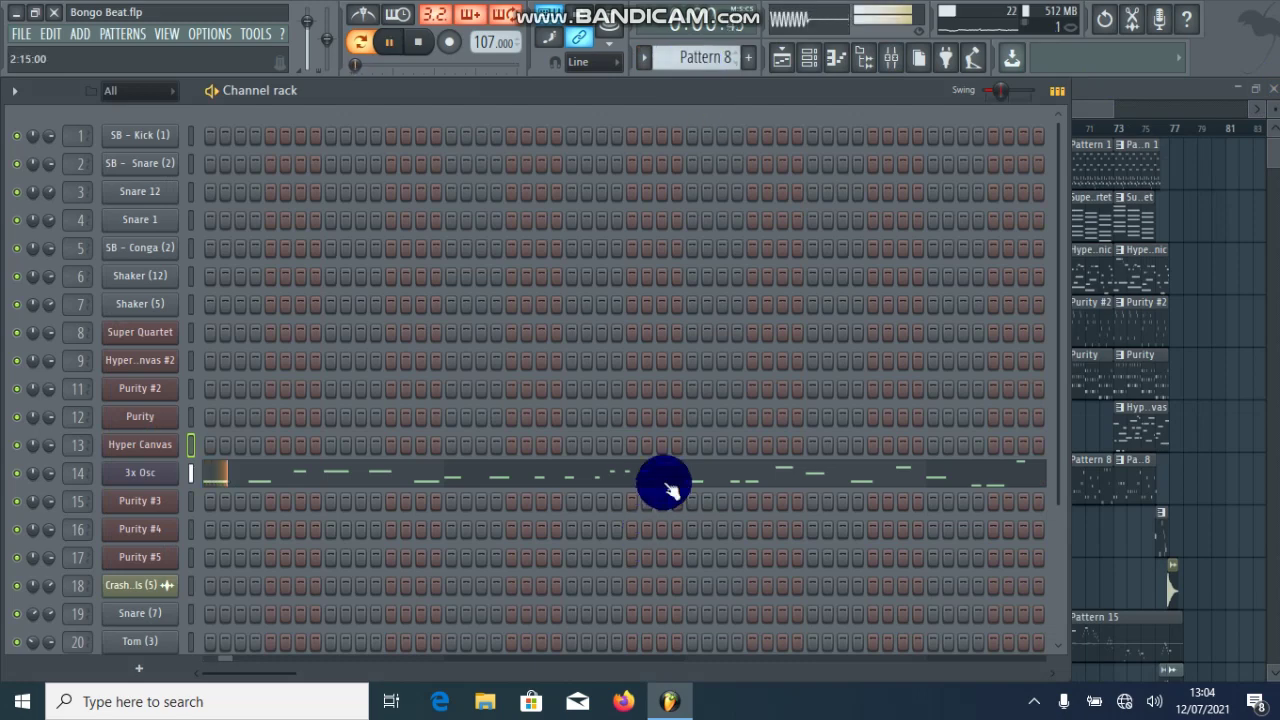
click(667, 488)
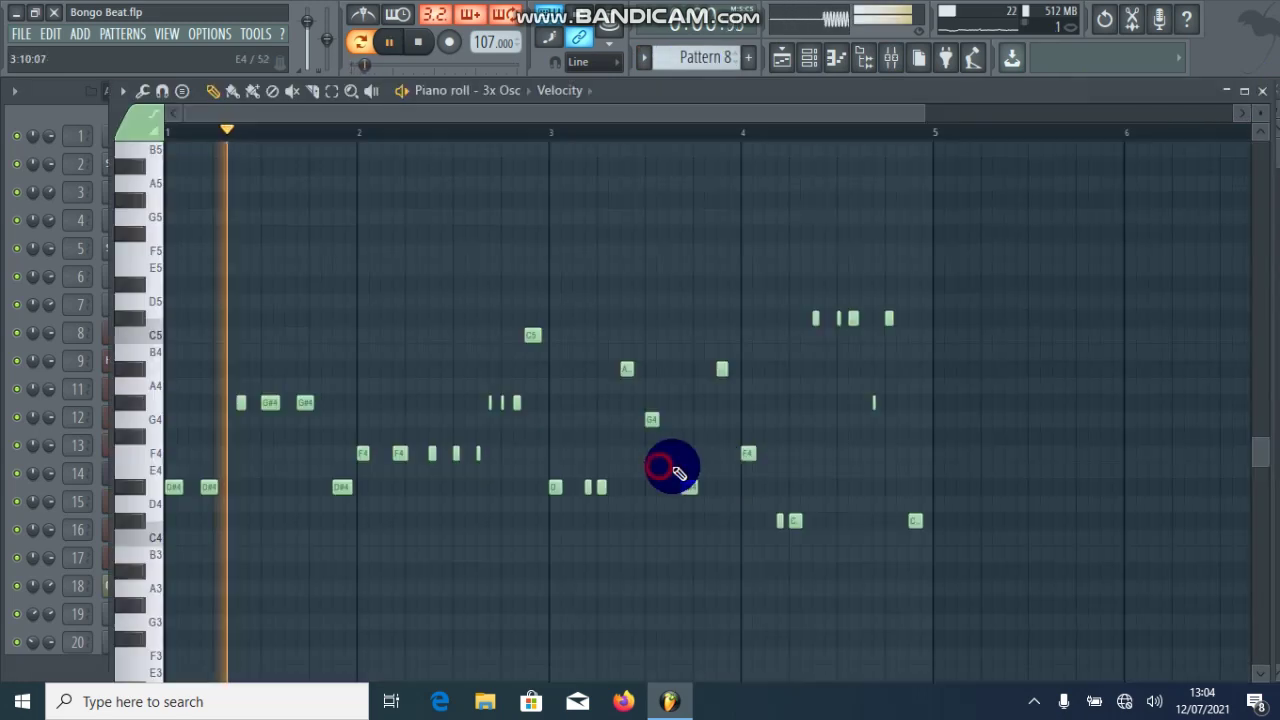
click(875, 402)
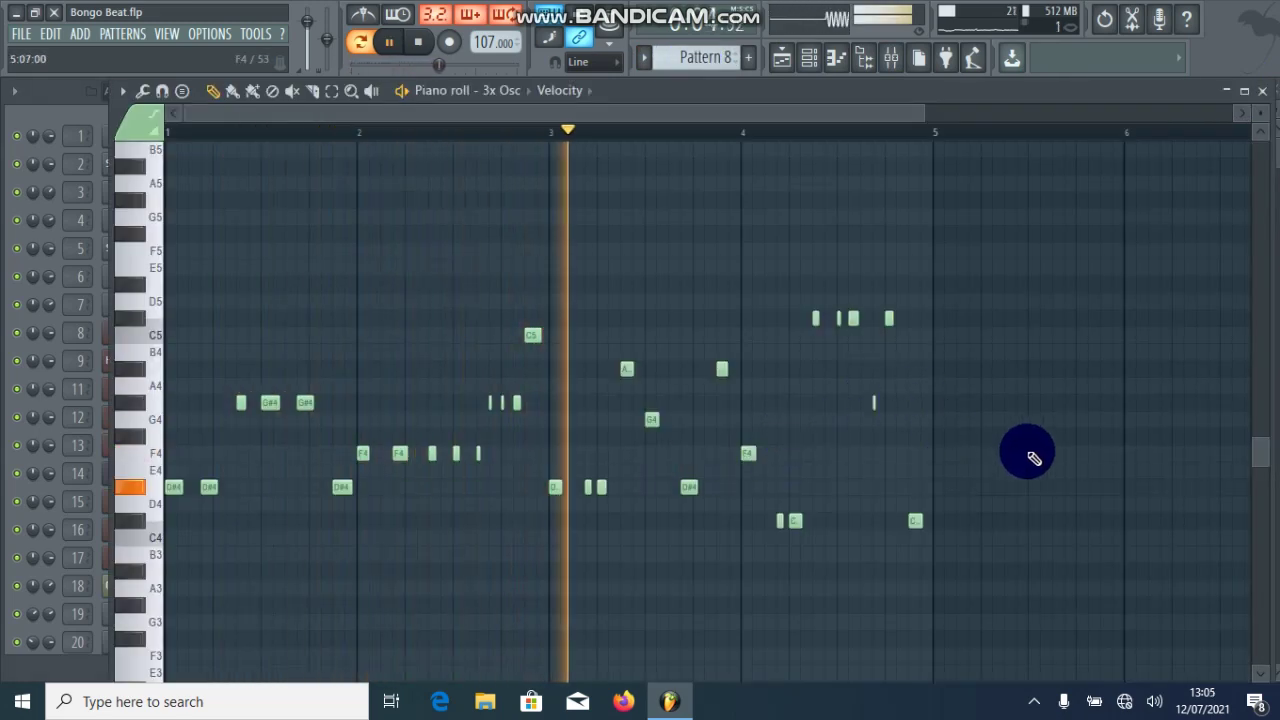
click(1262, 96)
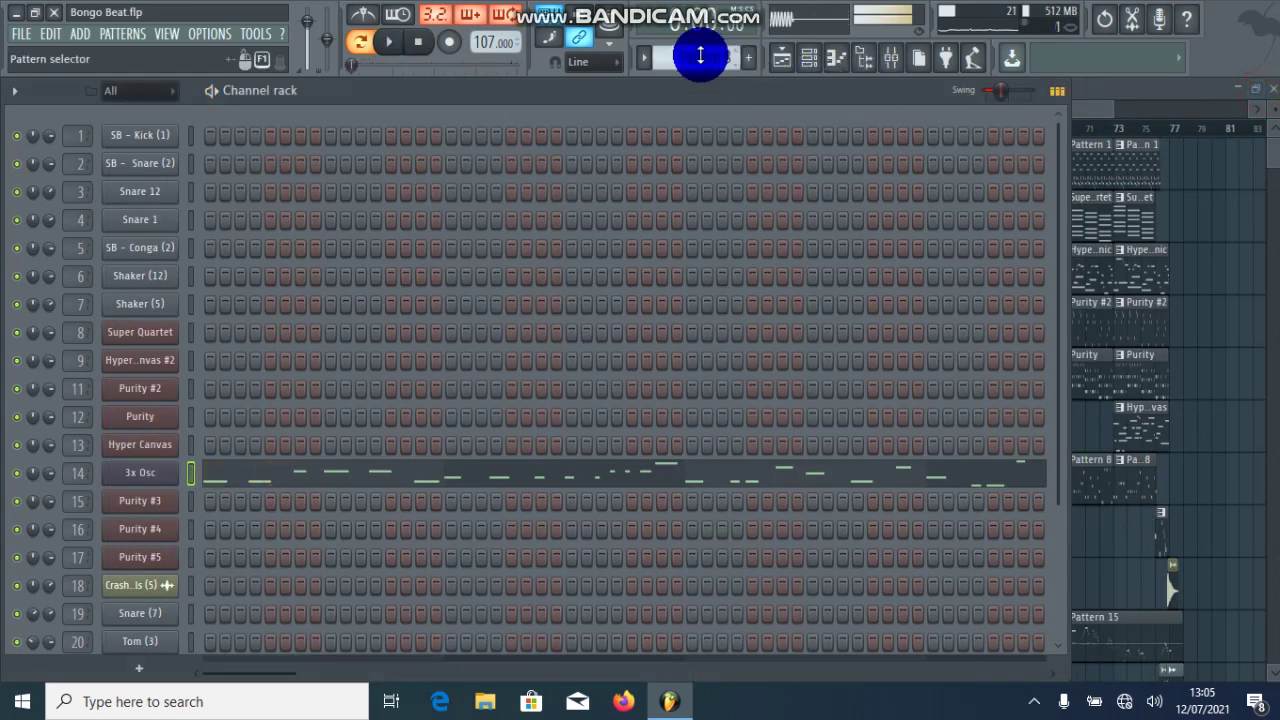
Select Pattern 9 and play its snare, tom and clap fill in the channel rack.
scroll(700, 56, down, 1)
scroll(871, 303, down, 3)
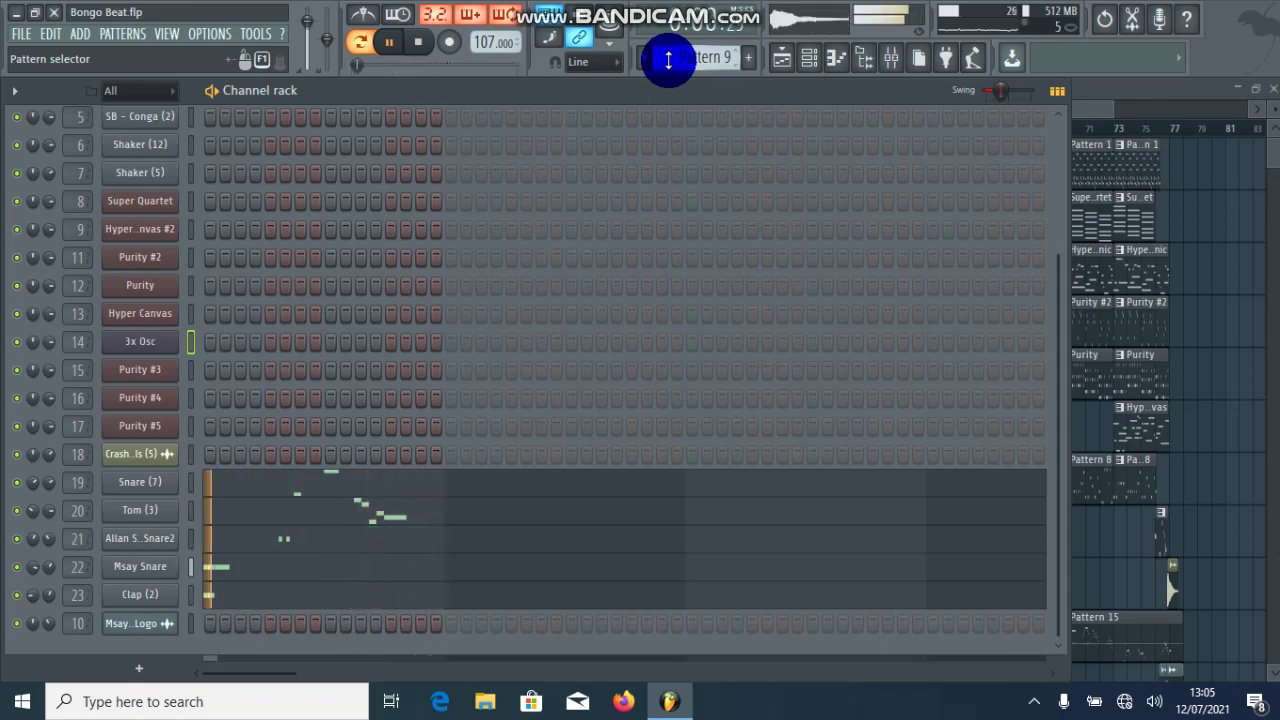
Select Pattern 10 and play its Purity #3 melody in the piano roll.
scroll(668, 60, down, 1)
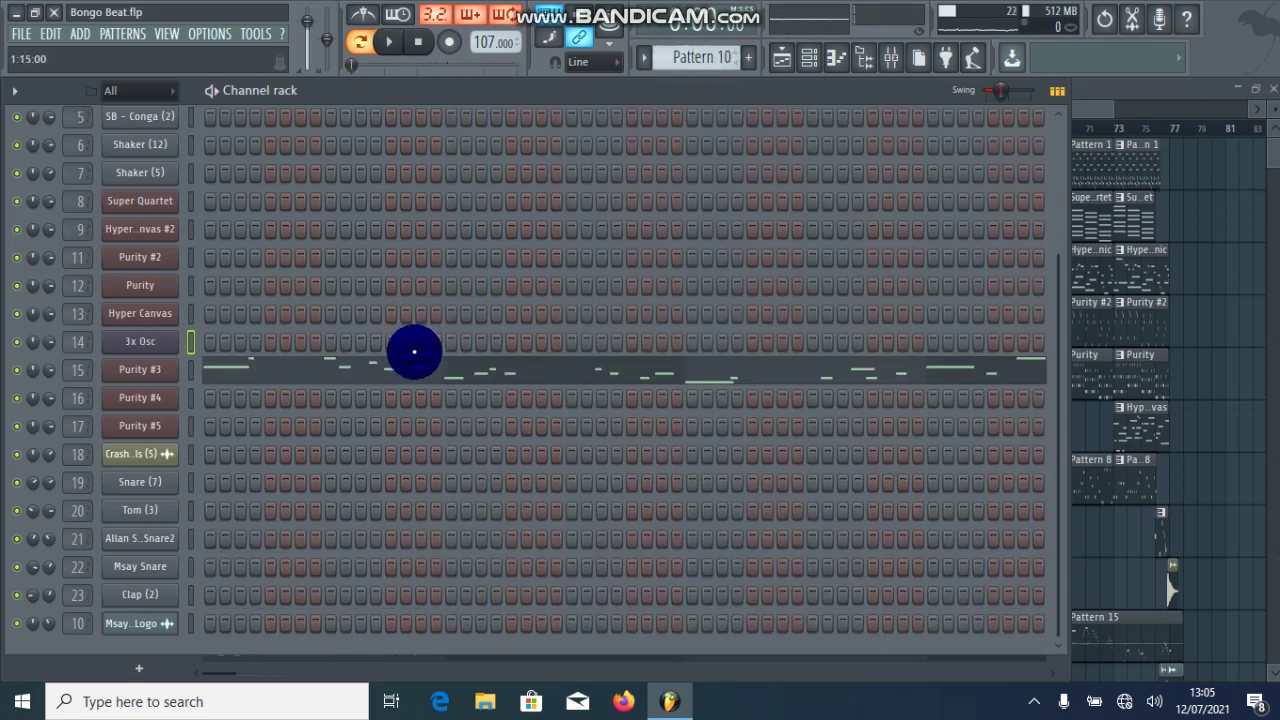
click(421, 372)
scroll(548, 349, up, 5)
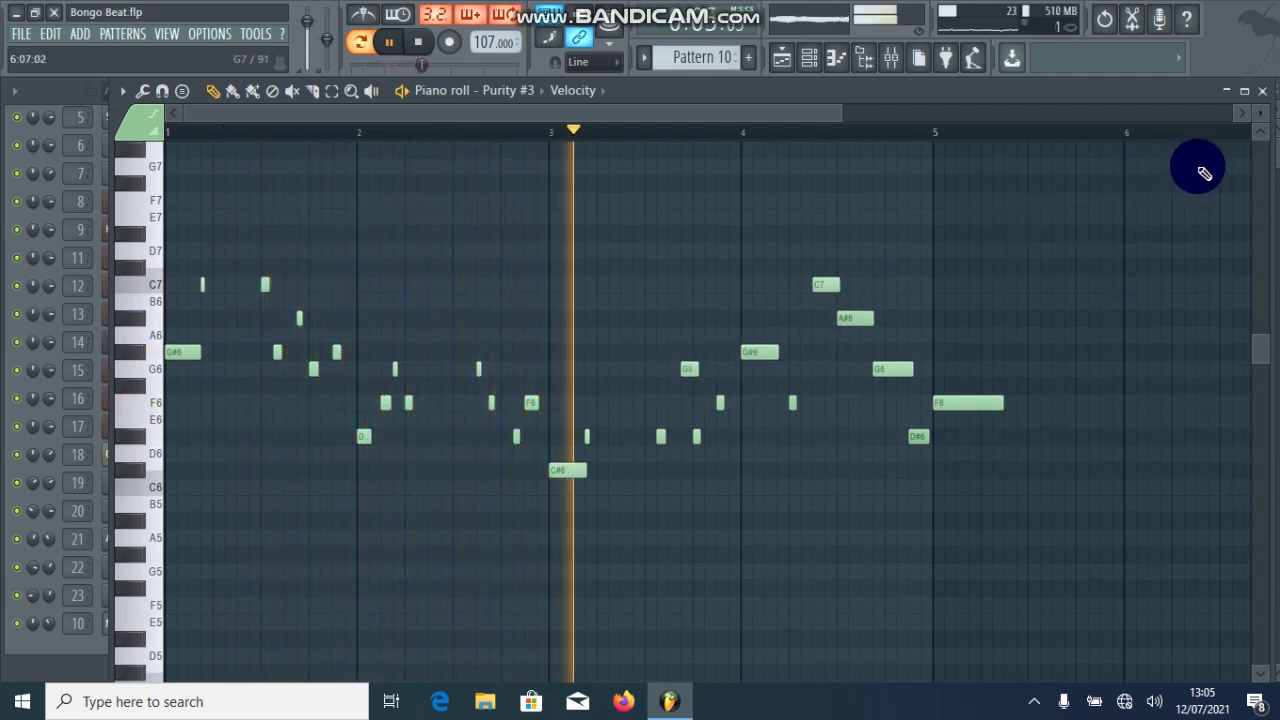
click(1268, 91)
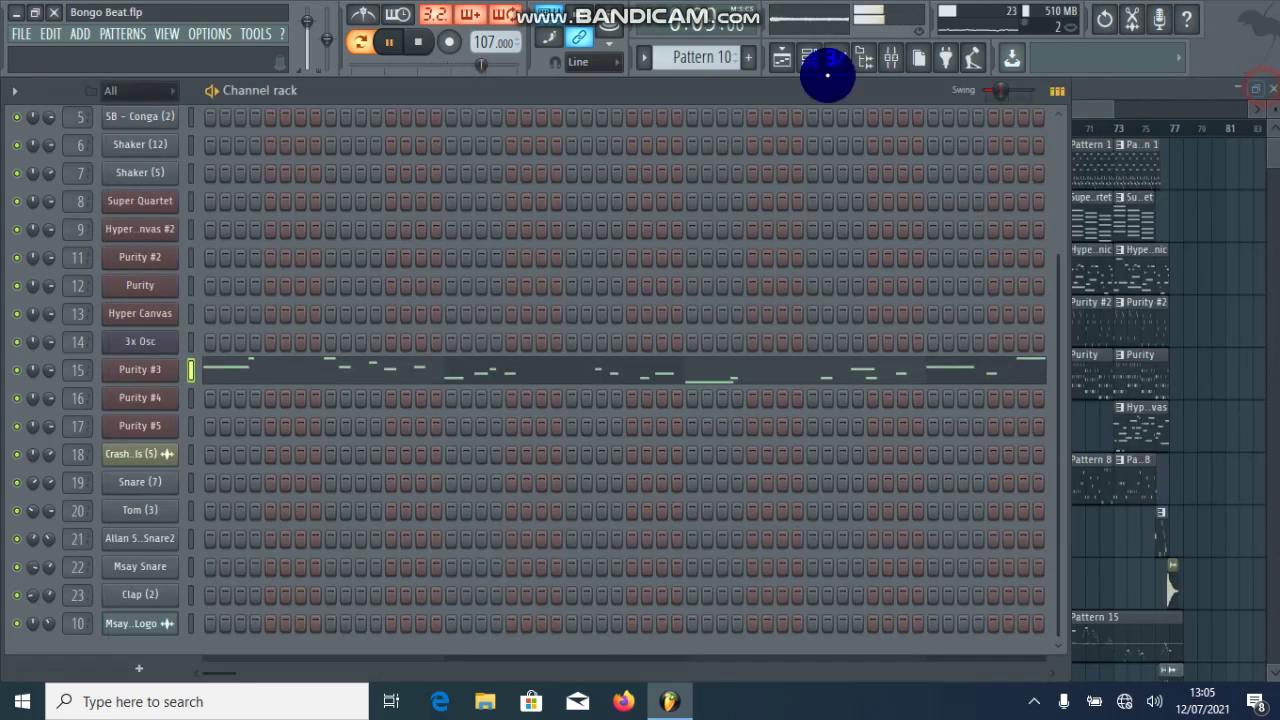
Select Pattern 11 and play its Purity #5 melody in the piano roll.
scroll(677, 57, down, 1)
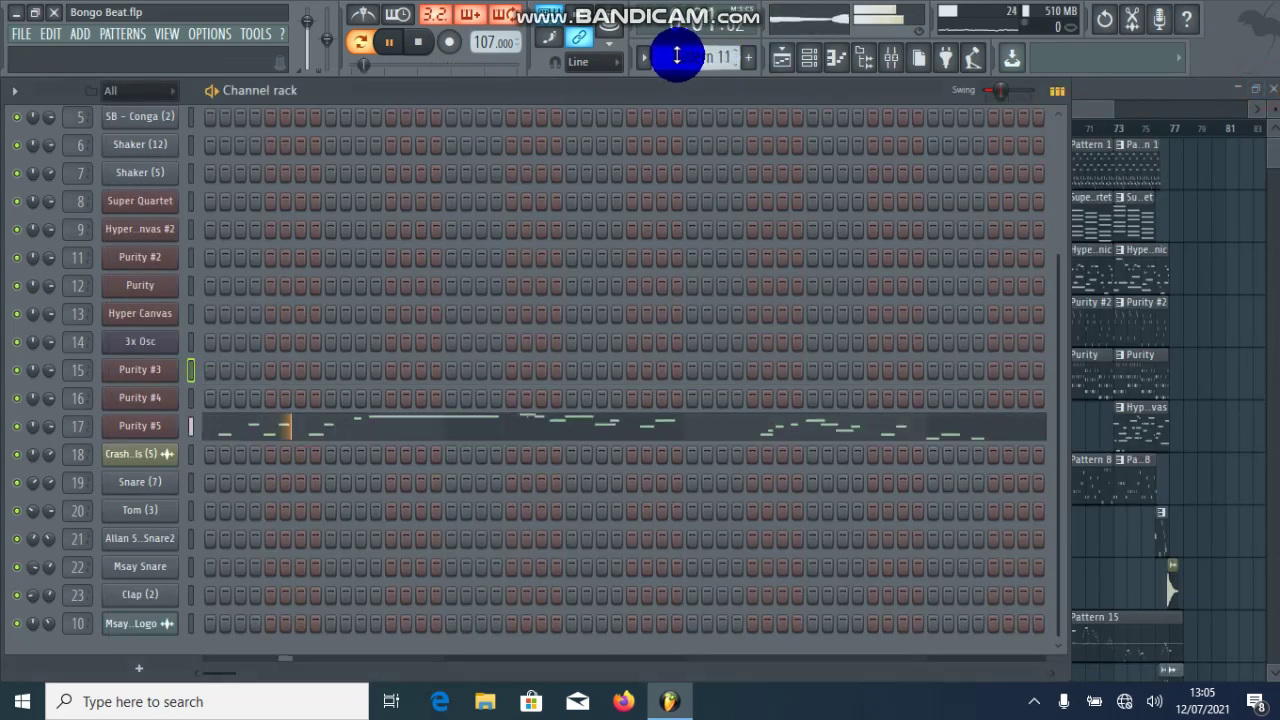
click(578, 428)
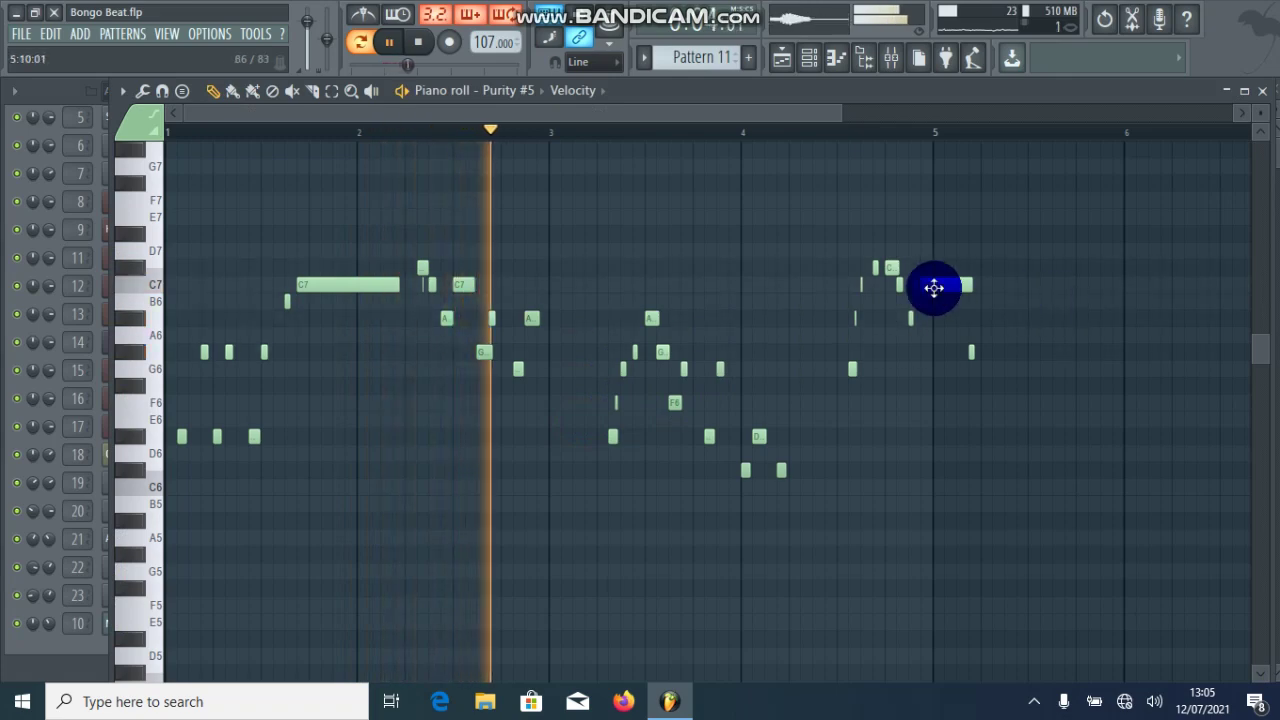
click(1266, 93)
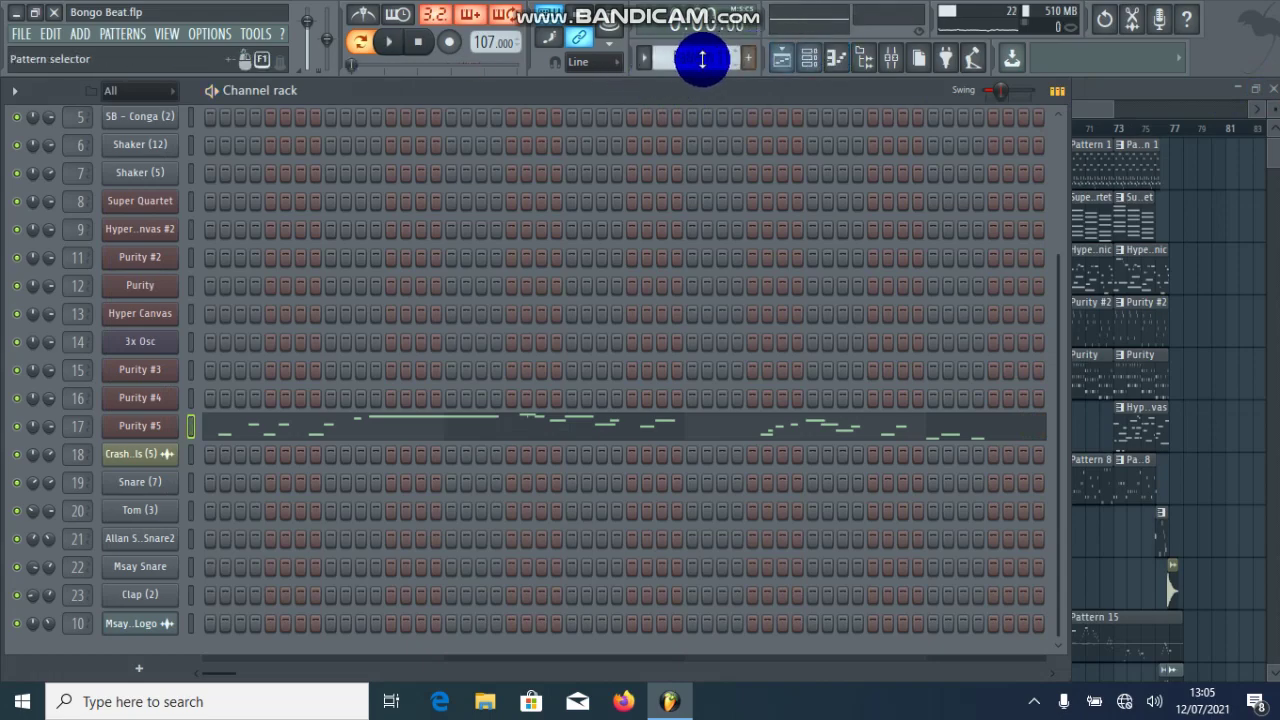
Play the full arrangement in the playlist and view Pattern 13's Purity #4 notes in the piano roll.
click(782, 59)
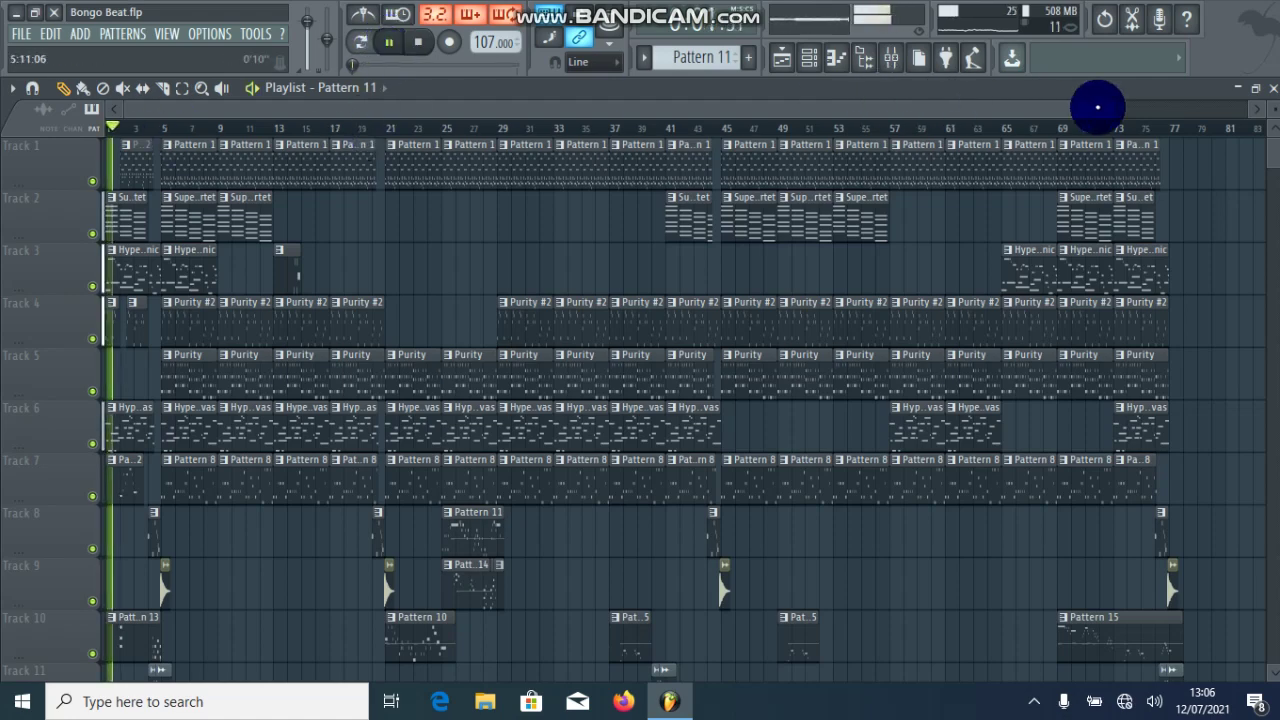
drag(1115, 110, 620, 108)
click(161, 624)
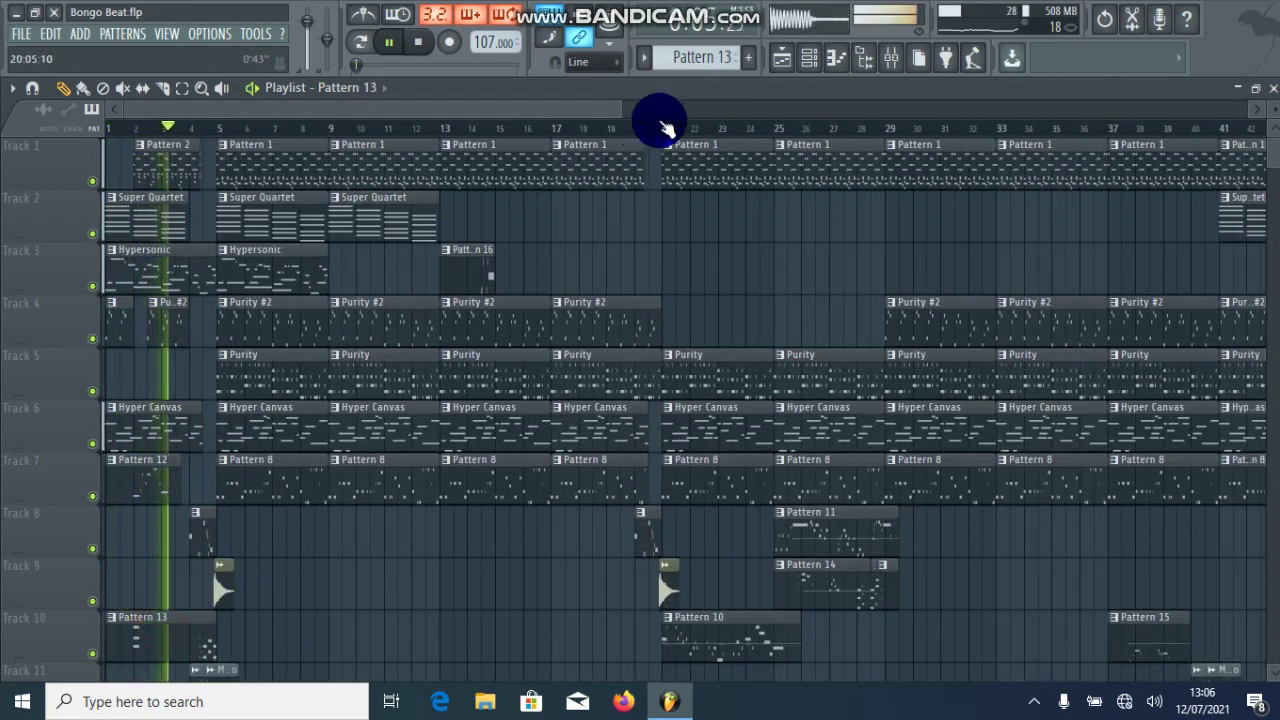
click(818, 58)
click(490, 398)
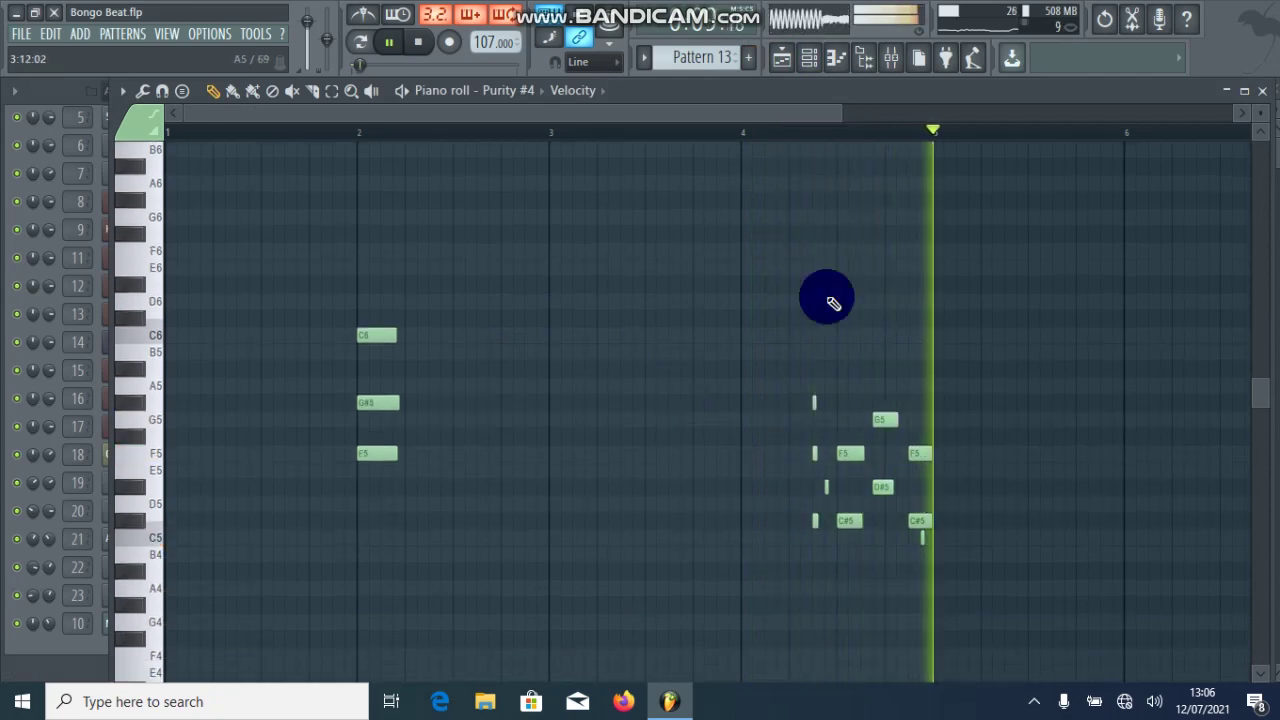
click(1262, 90)
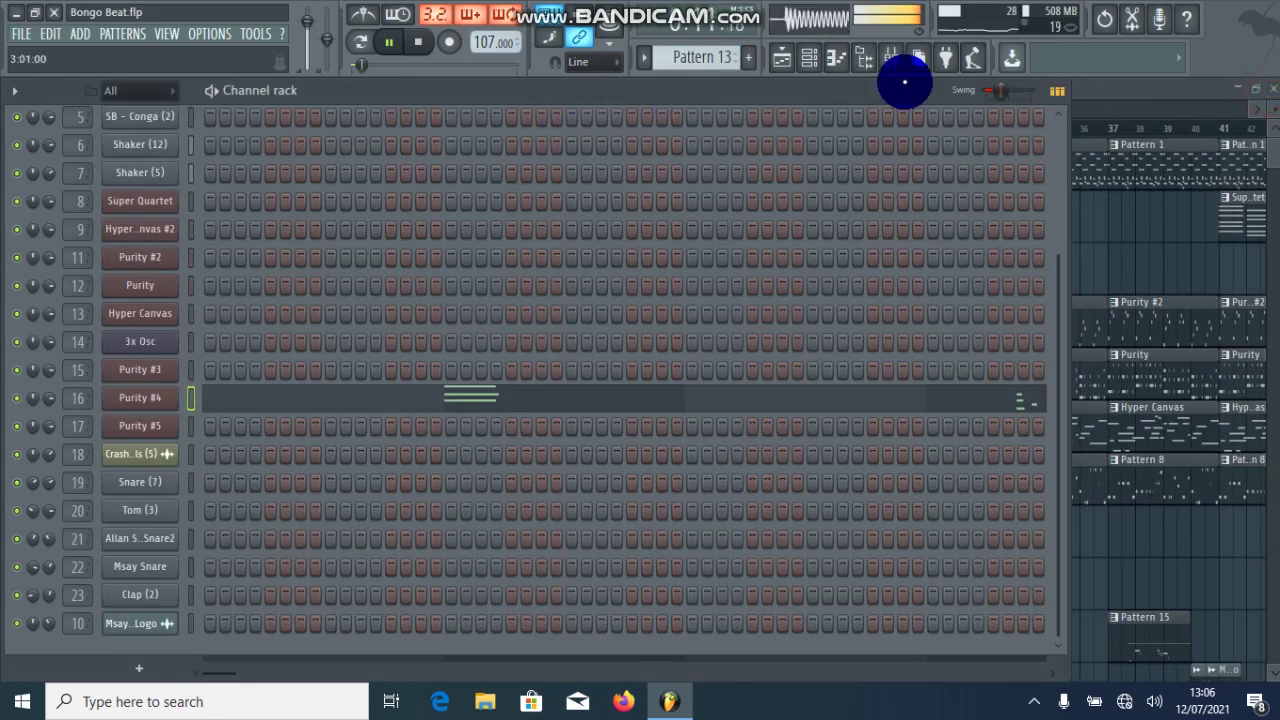
Pick the Hyper Canvas pattern from the playlist and follow its notes in the piano roll during song playback.
click(815, 59)
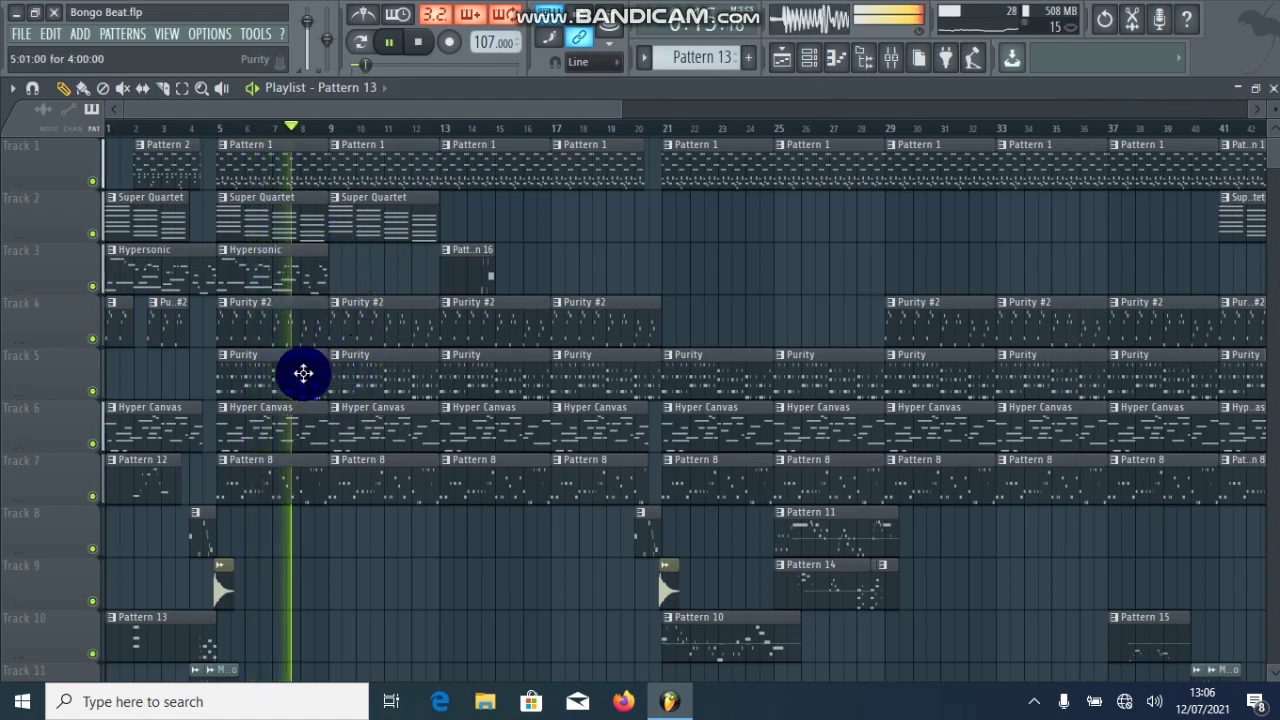
click(369, 430)
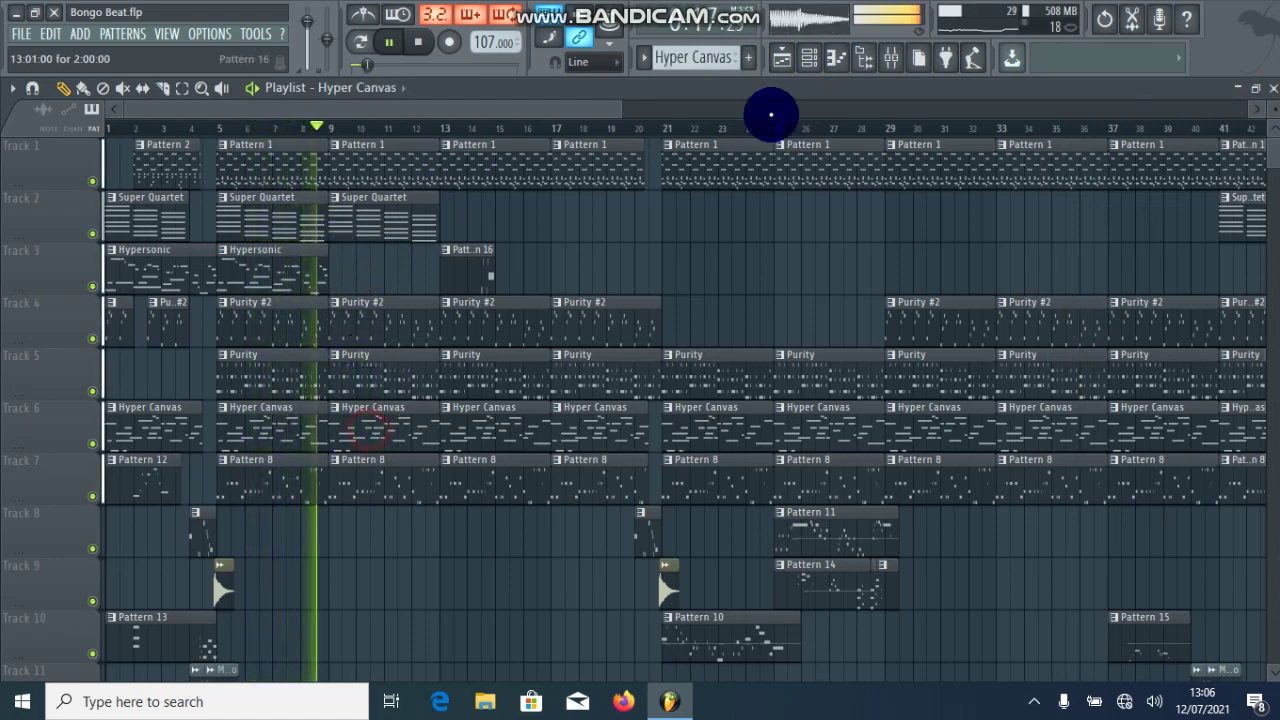
click(812, 70)
click(512, 306)
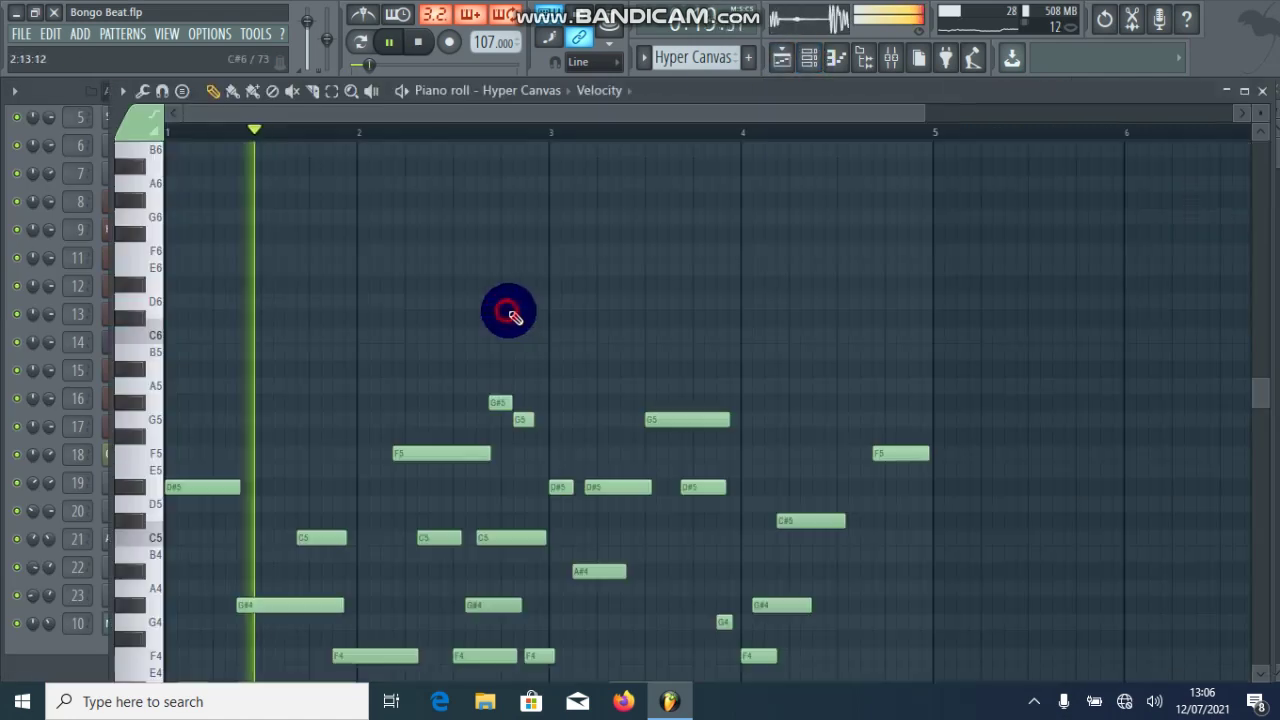
scroll(594, 312, down, 2)
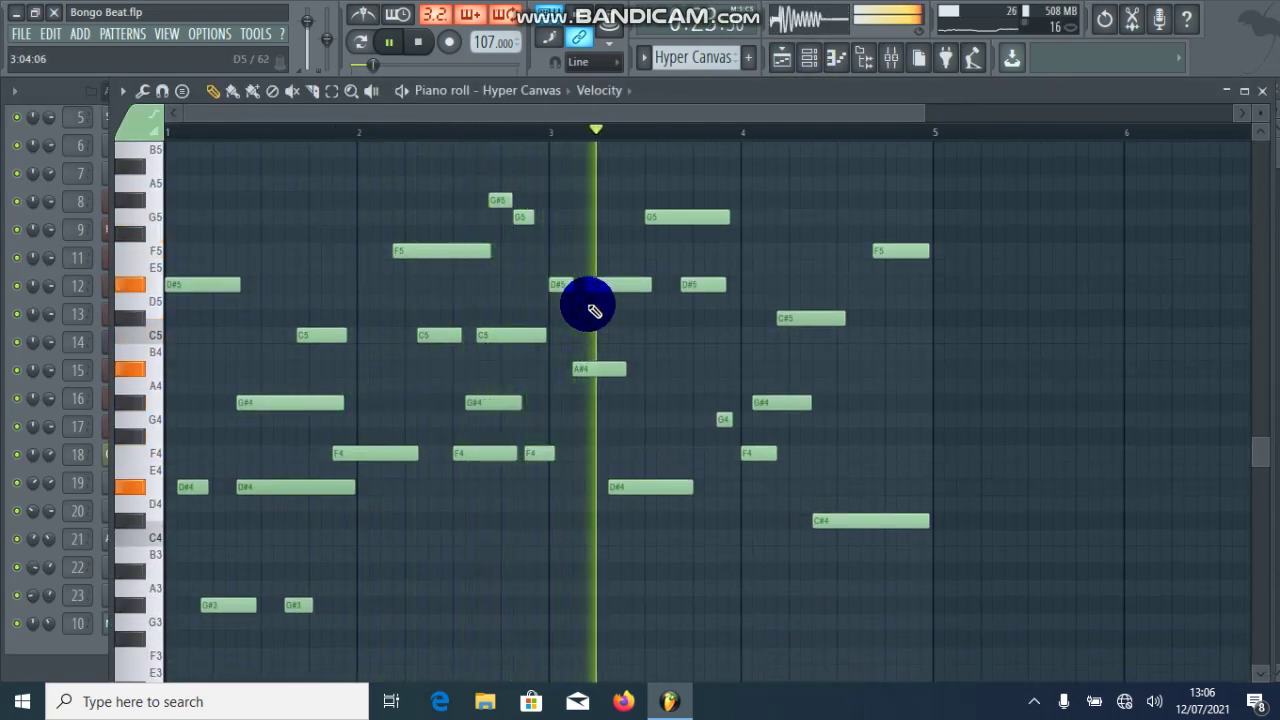
click(1264, 95)
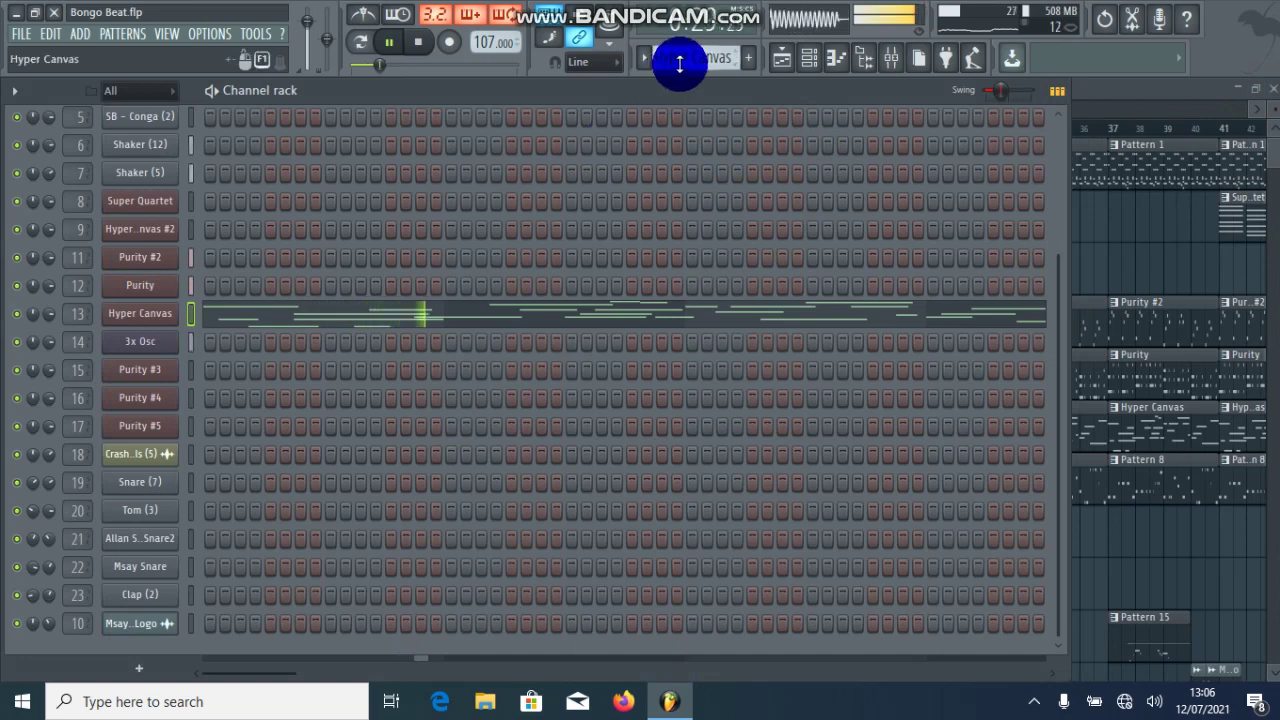
Switch to Pattern 8 and follow its 3x Osc notes in the piano roll while the song plays.
scroll(679, 63, down, 1)
click(590, 350)
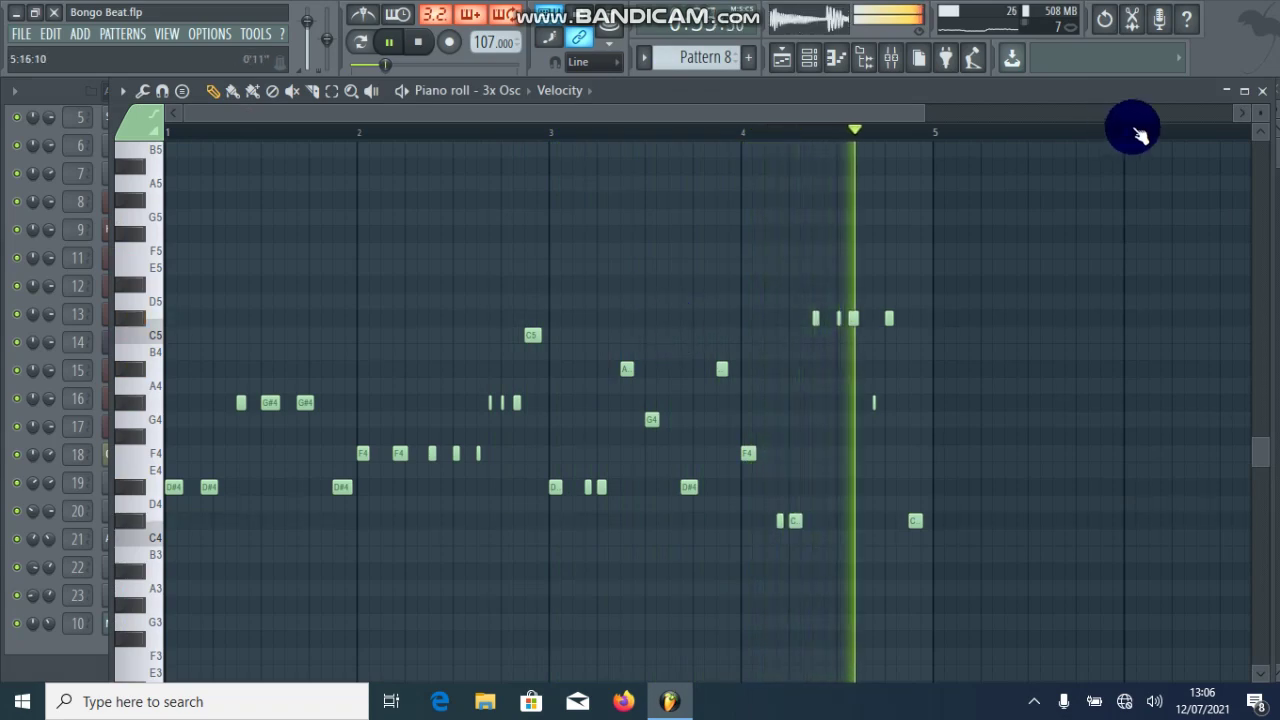
click(1268, 92)
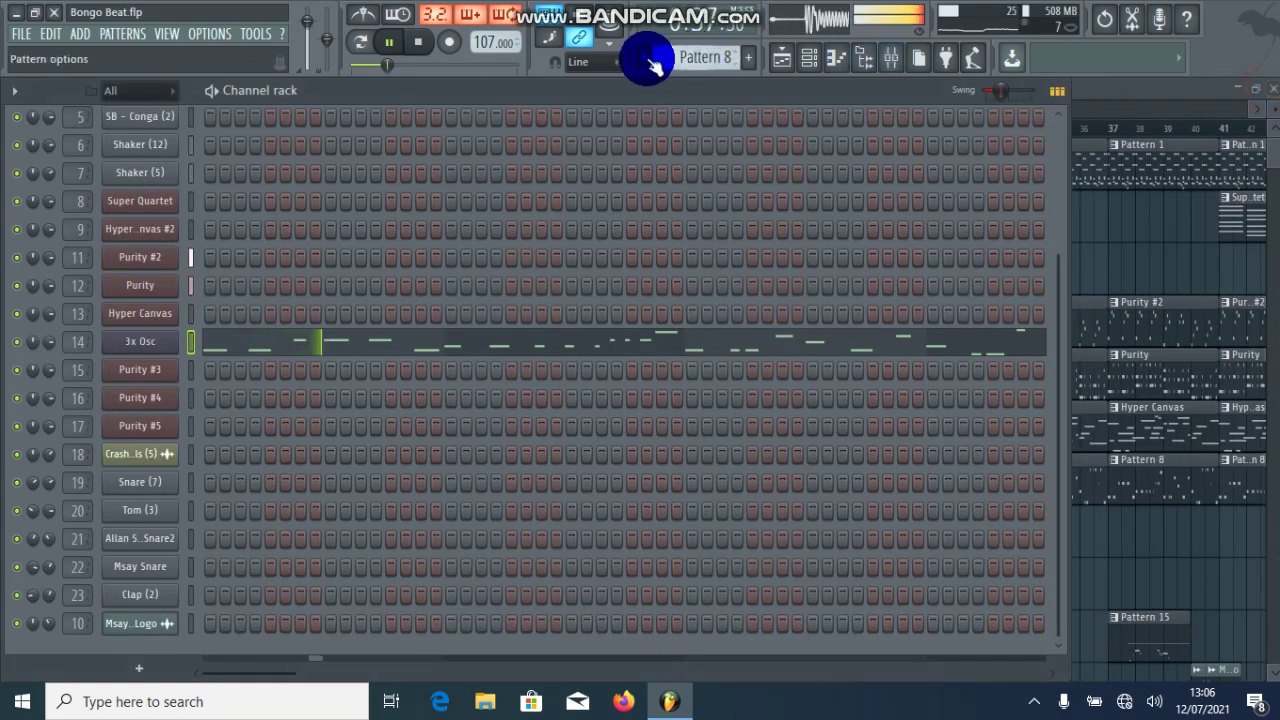
Browse the patterns from Pattern 9 to Purity #2 and view the Purity #2 notes in the piano roll.
scroll(671, 58, down, 1)
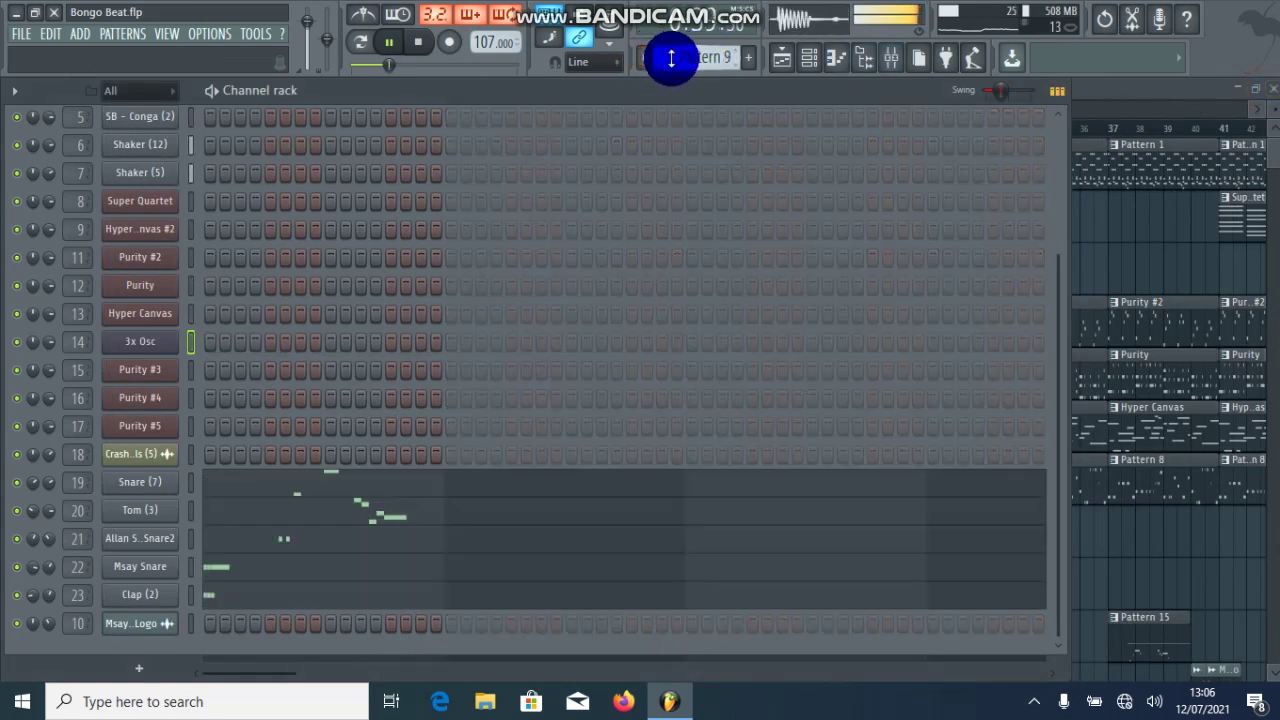
scroll(671, 58, down, 2)
scroll(671, 58, down, 5)
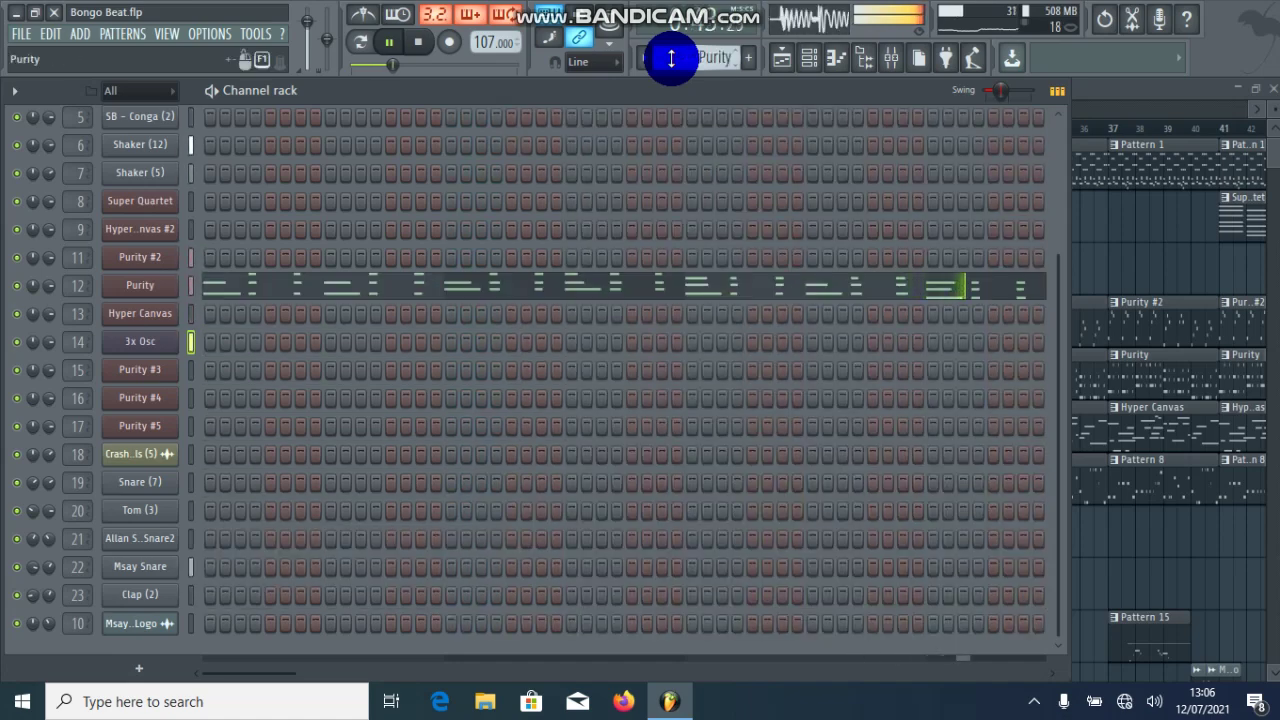
scroll(671, 58, down, 1)
click(507, 236)
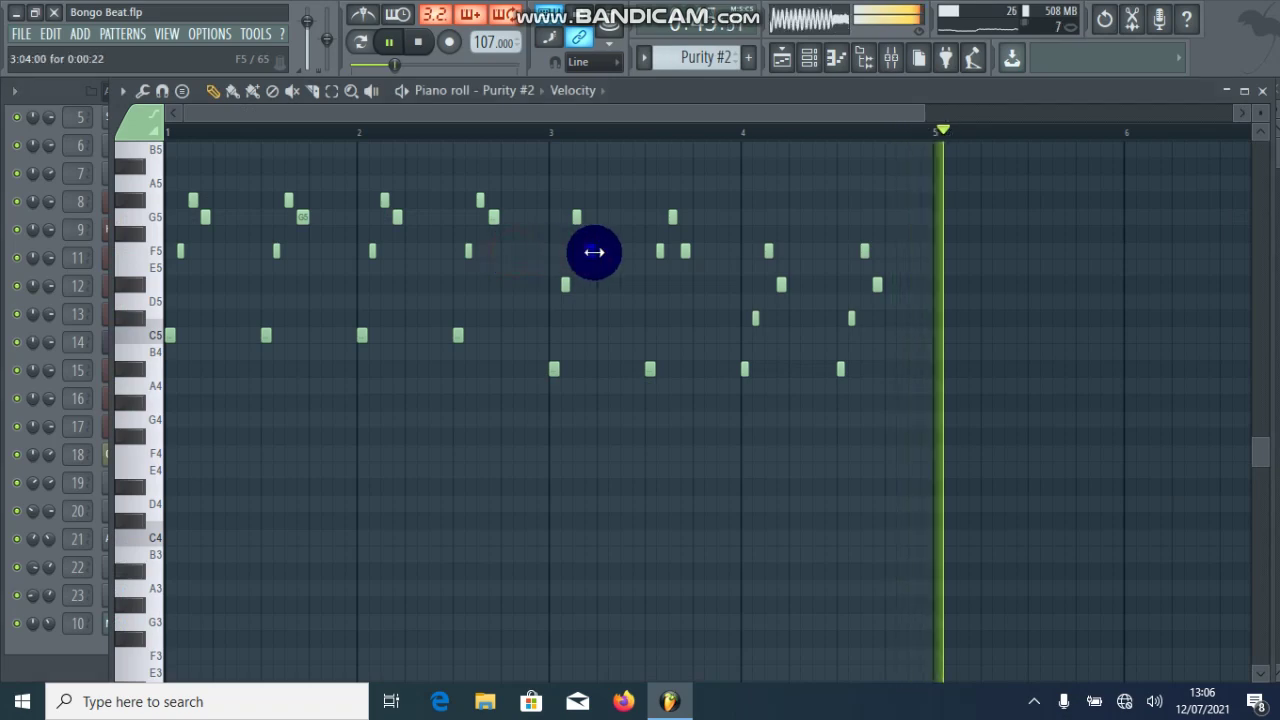
click(1268, 93)
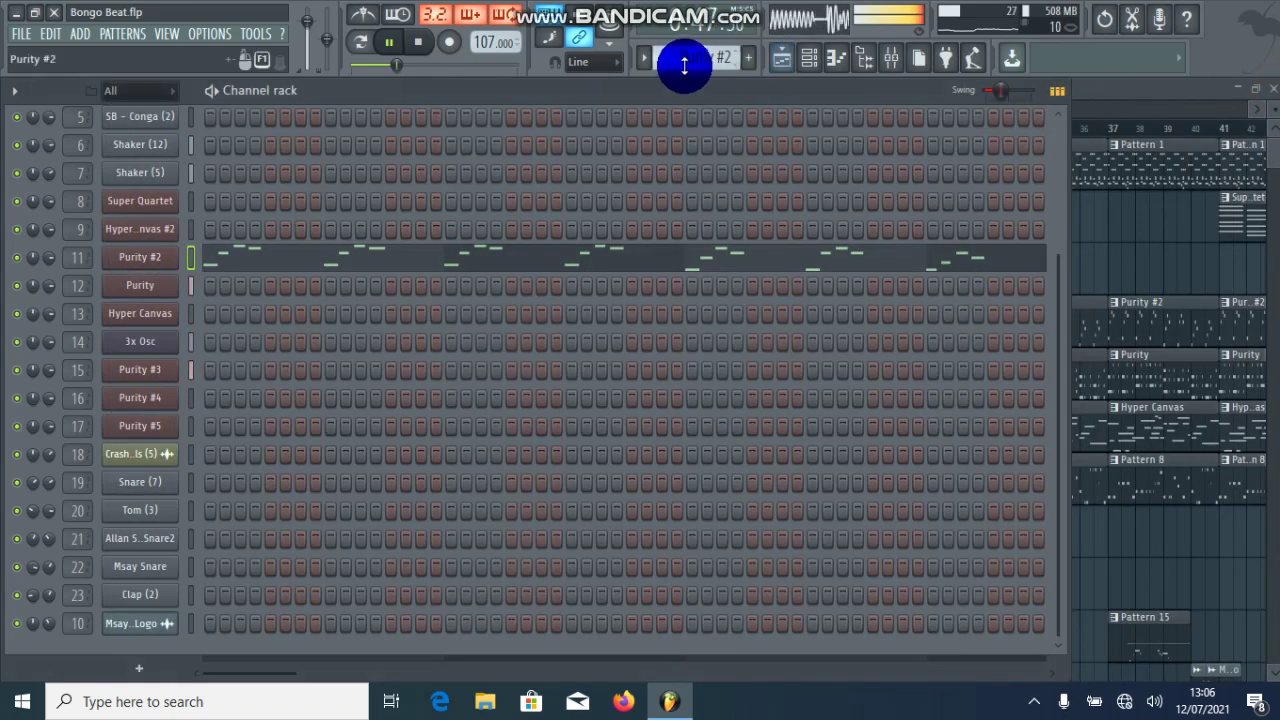
Switch to Pattern 10 and follow its Purity #3 melody in the piano roll while the song plays.
scroll(684, 65, down, 1)
scroll(684, 65, down, 1)
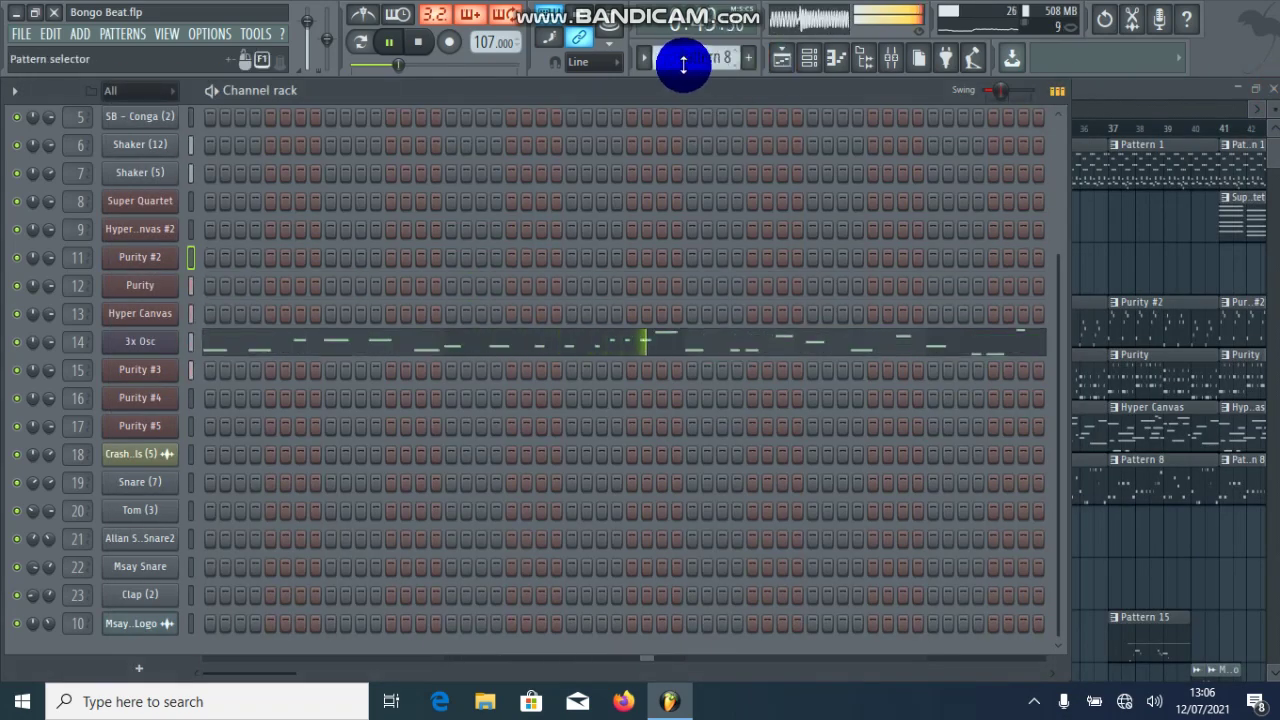
scroll(684, 65, down, 2)
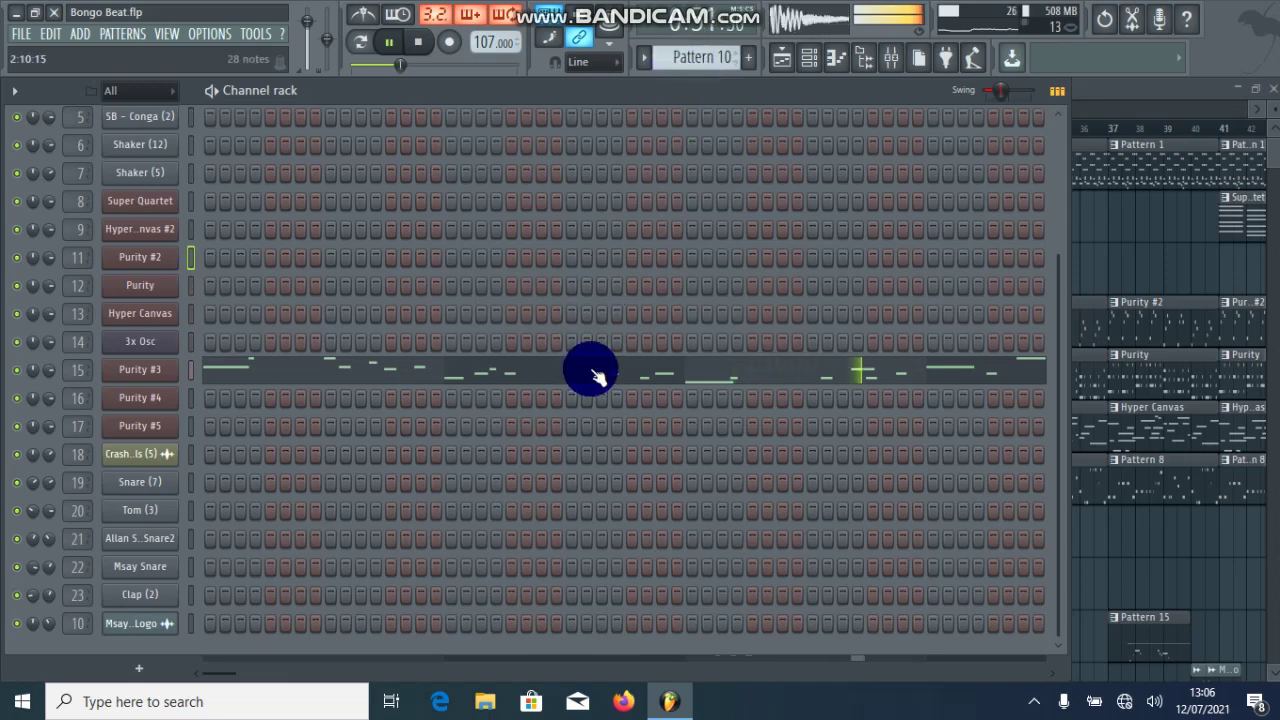
click(592, 372)
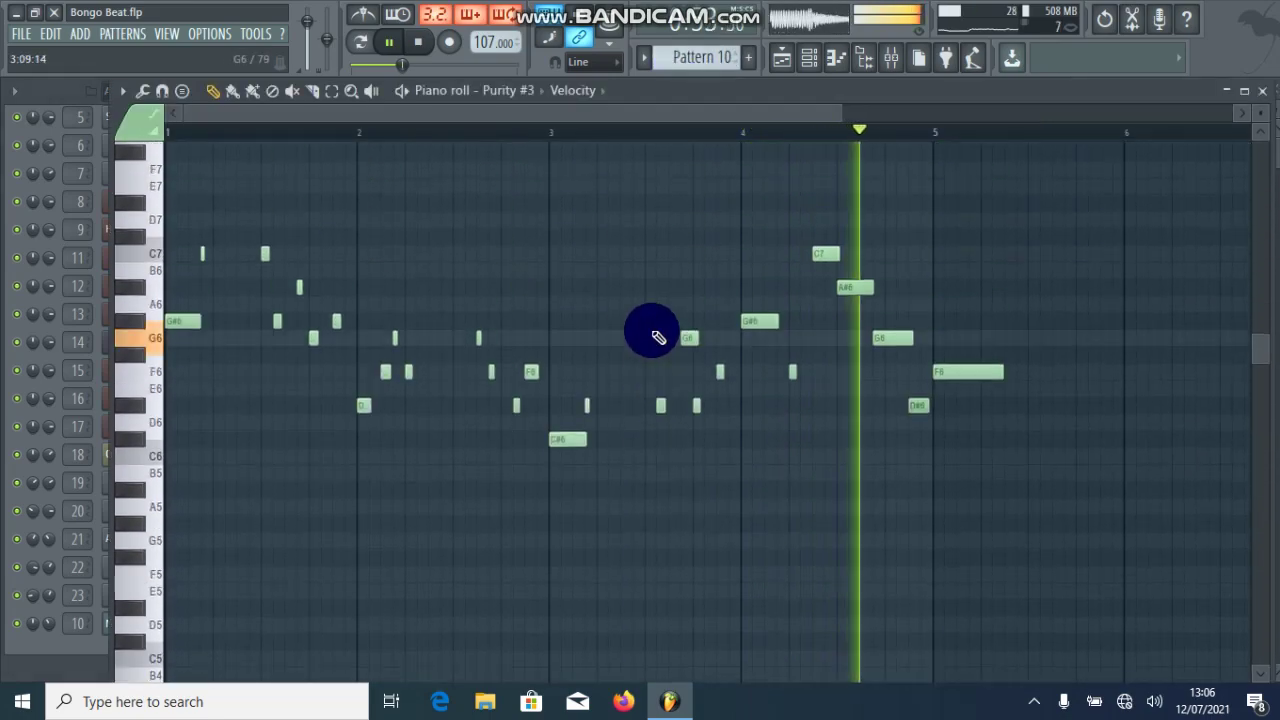
Switch to Pattern 11 and follow its Purity #5 melody in the piano roll while the song plays.
click(1262, 90)
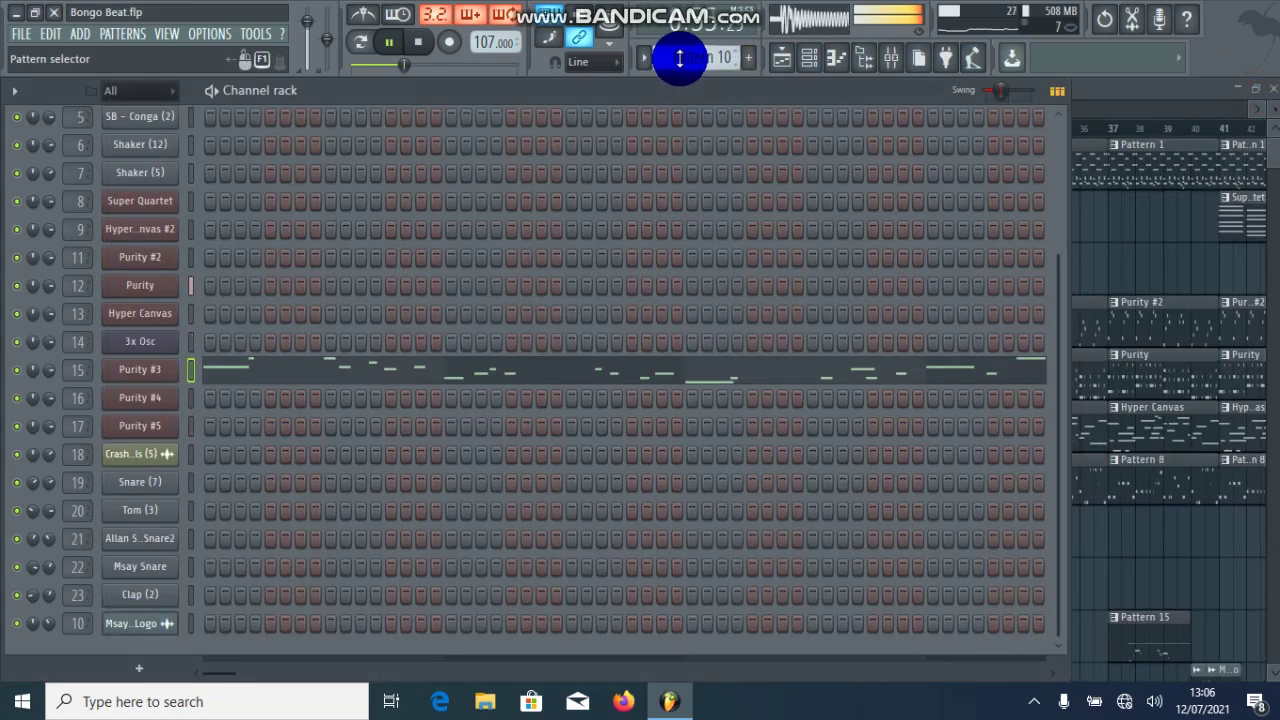
scroll(680, 58, down, 1)
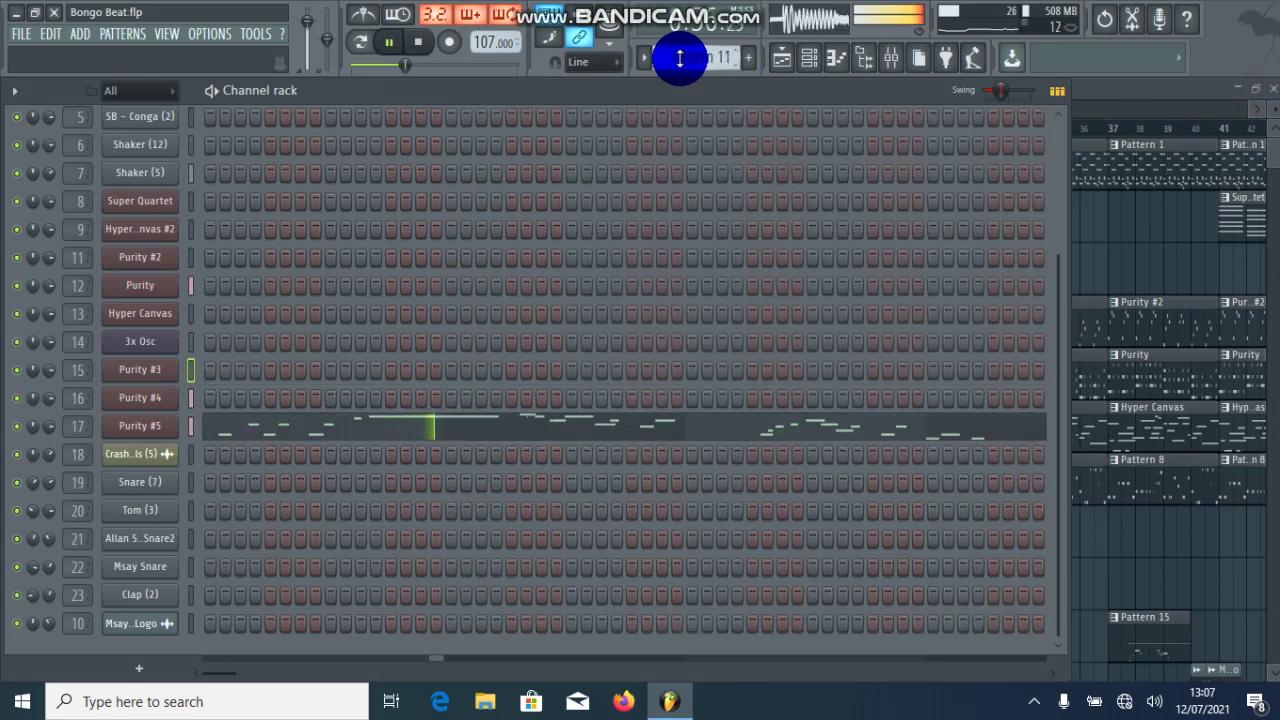
click(516, 428)
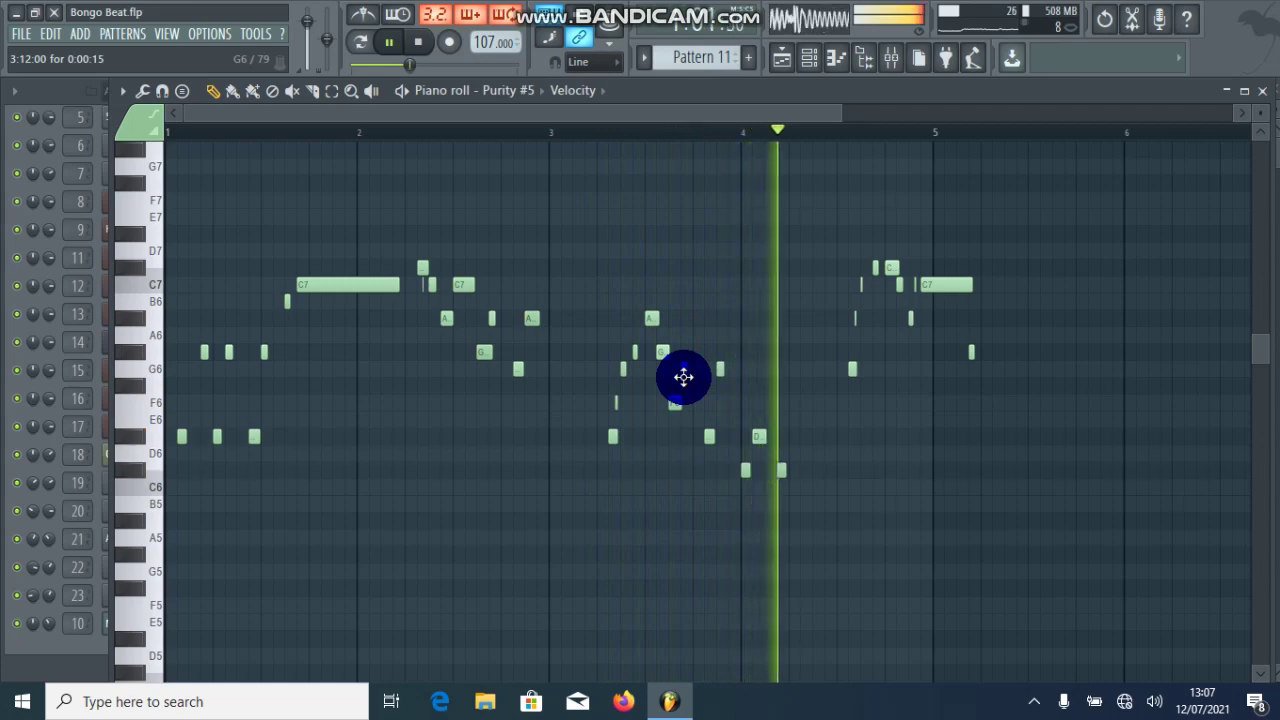
click(1263, 93)
Select the Purity #2 pattern and follow its notes in the piano roll during song playback.
drag(708, 66, 680, 66)
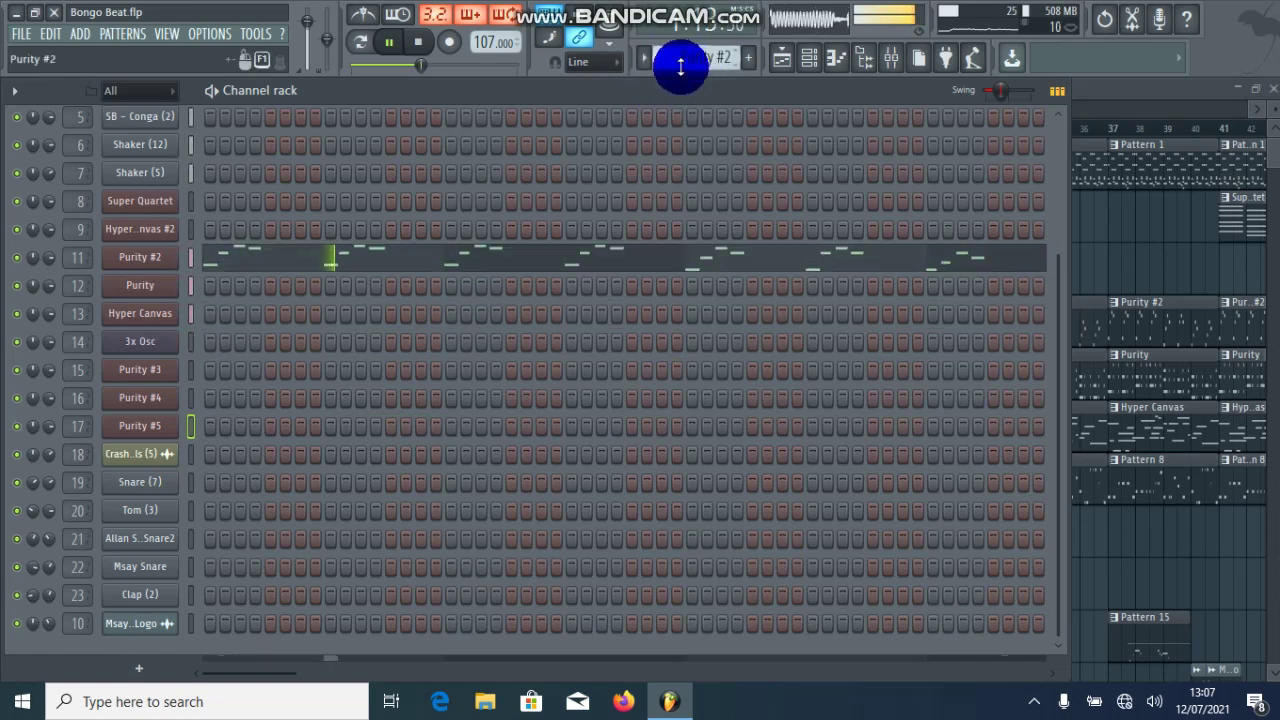
click(490, 256)
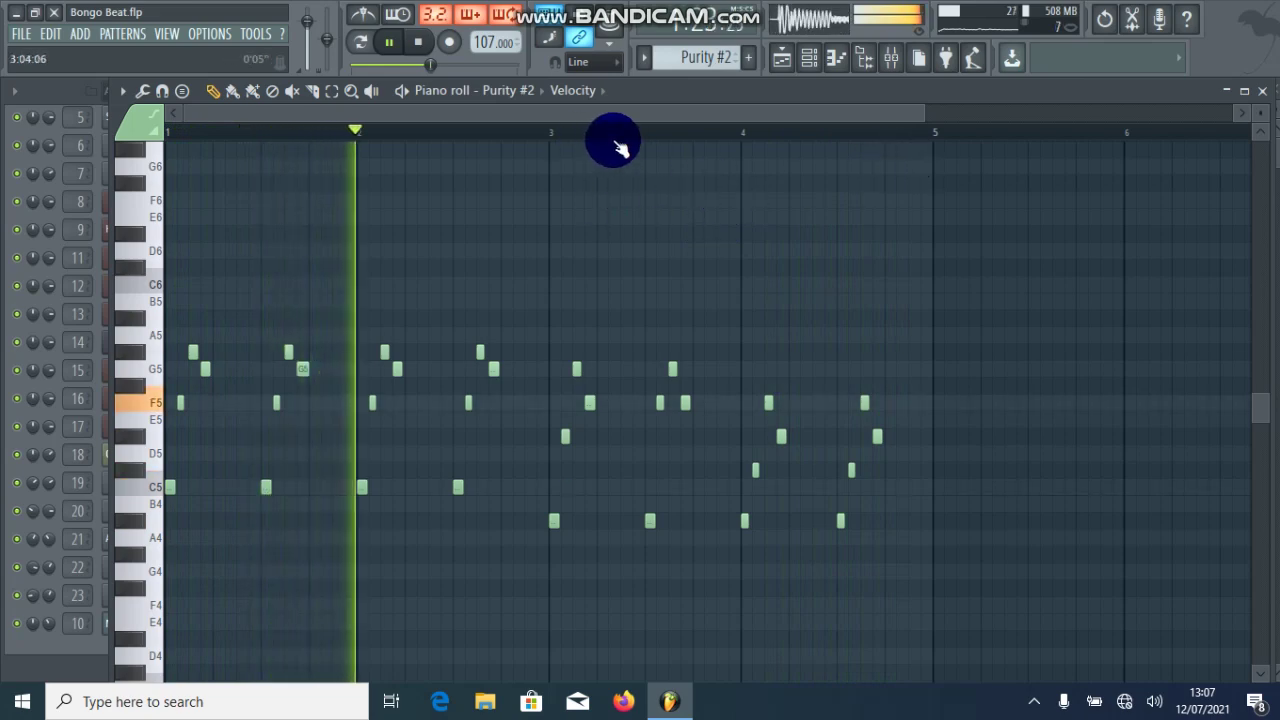
click(1262, 90)
Return to the playlist and follow the playing arrangement through to its closing bars.
click(1099, 91)
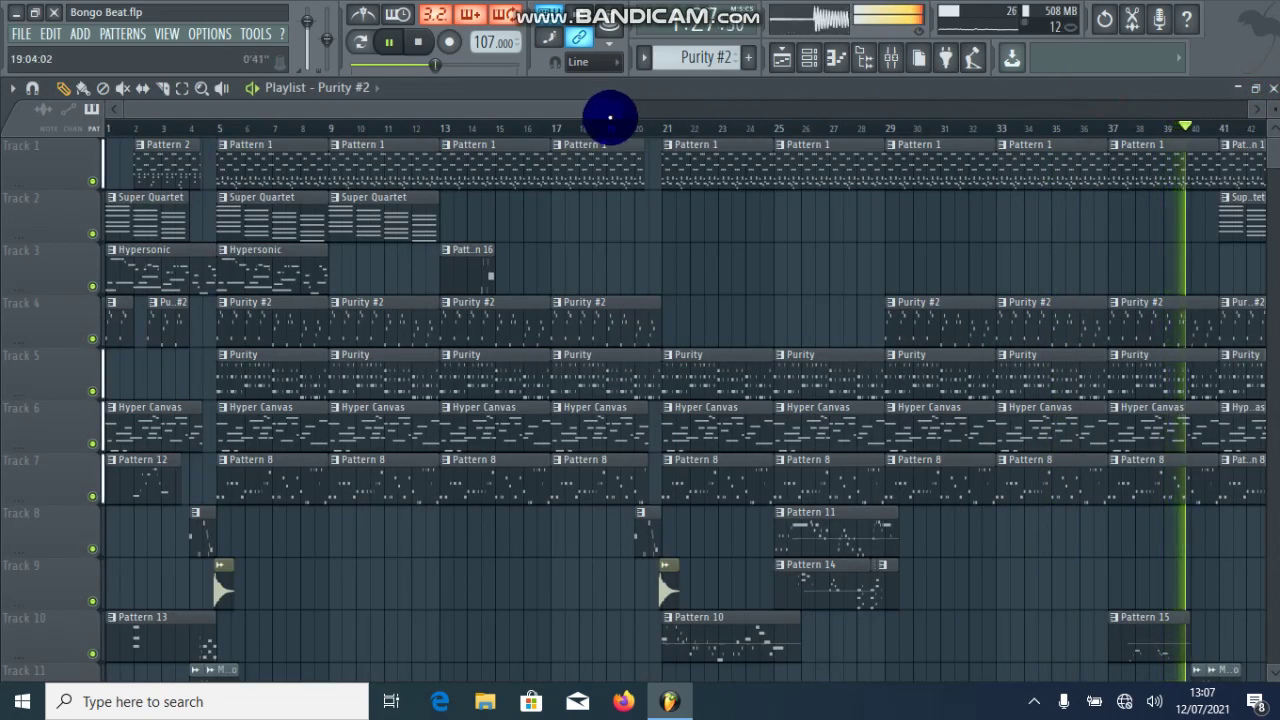
drag(610, 117, 955, 102)
scroll(966, 200, down, 1)
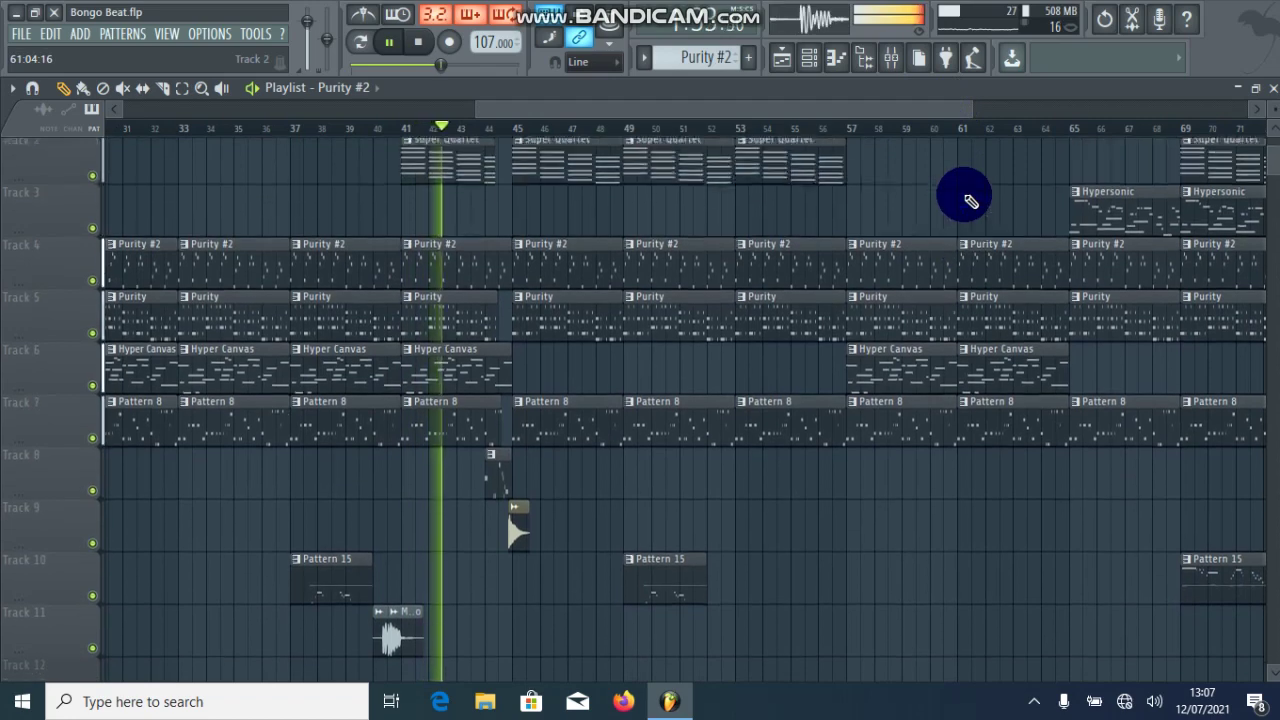
drag(835, 107, 859, 107)
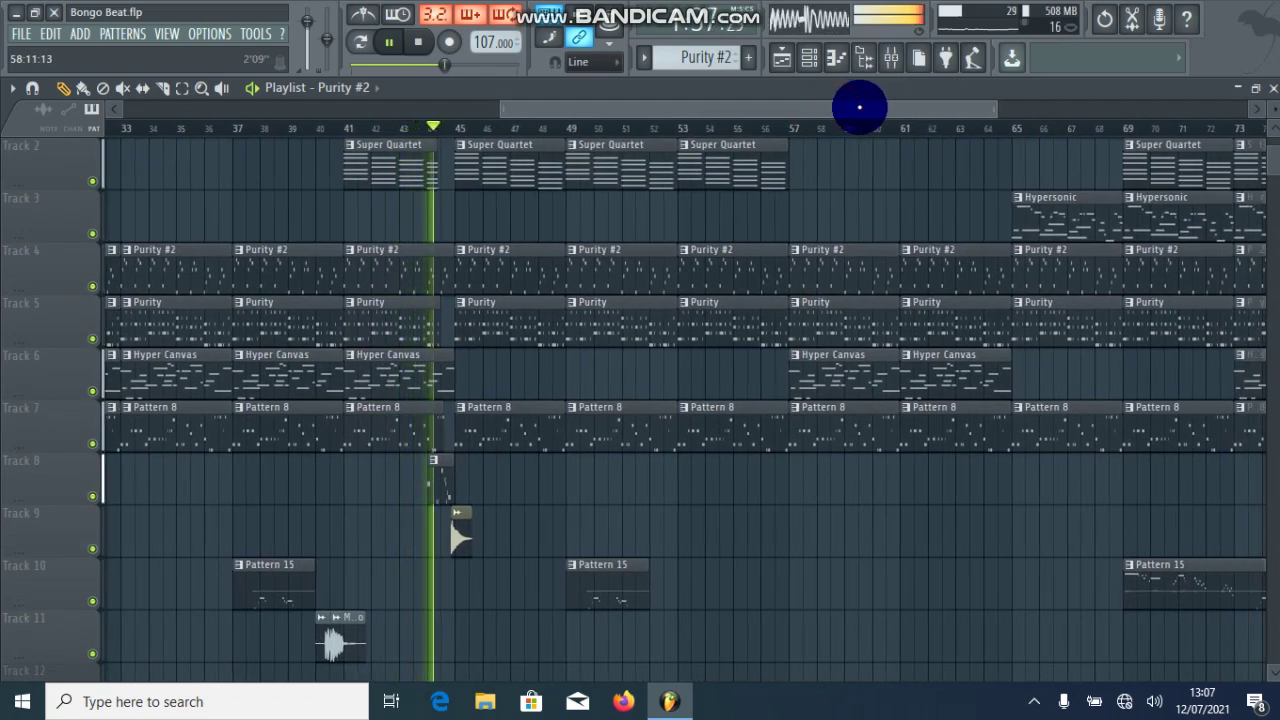
drag(859, 107, 984, 113)
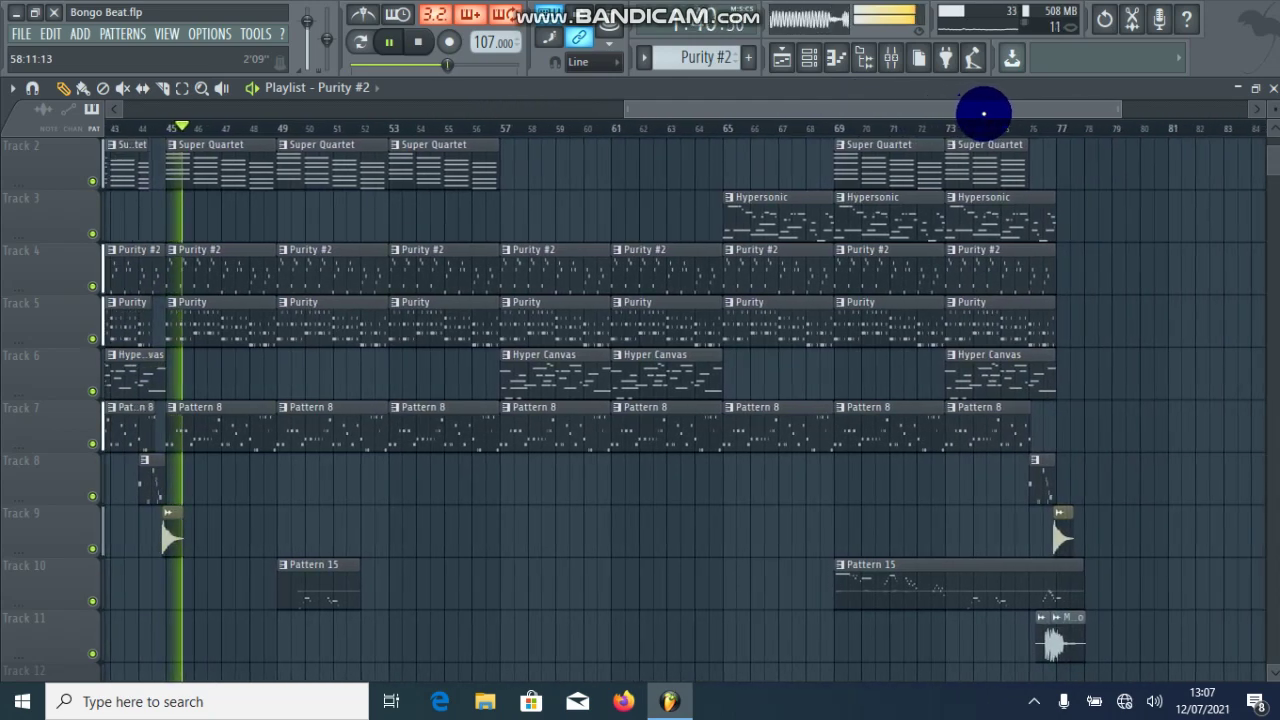
Move song playback to about bar 68, just before the final Pattern 15 clip.
click(845, 127)
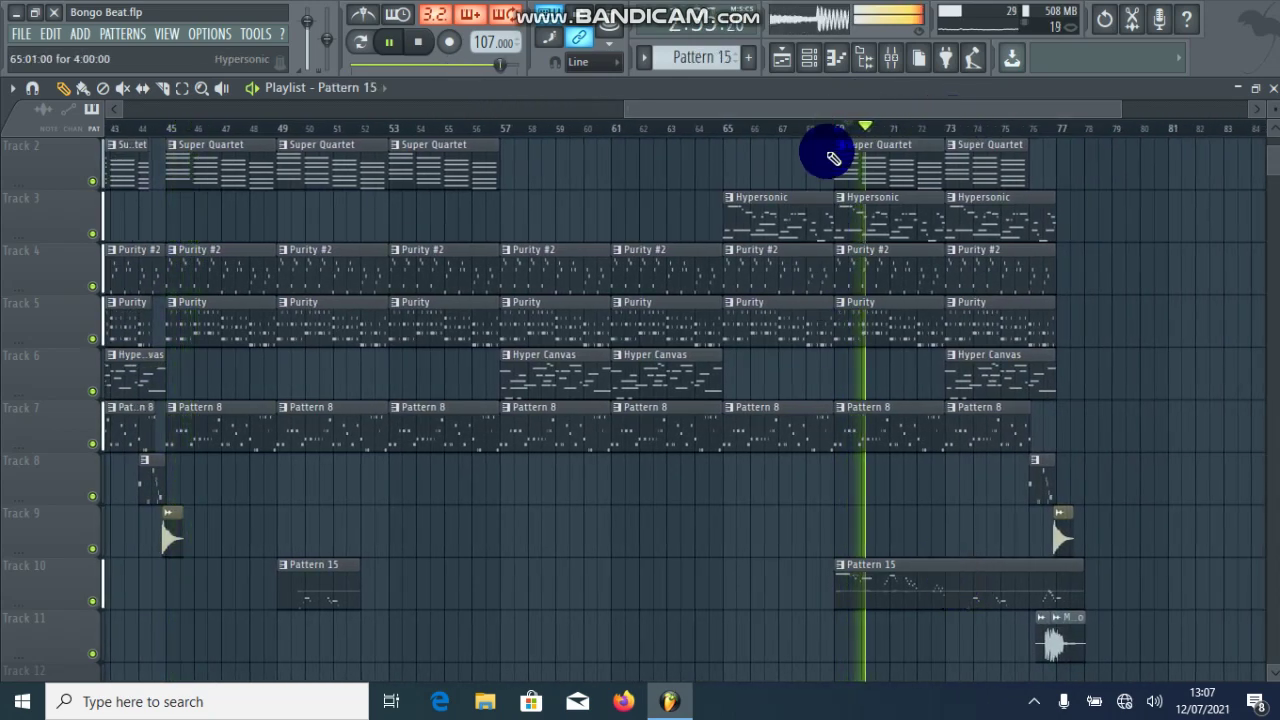
click(829, 128)
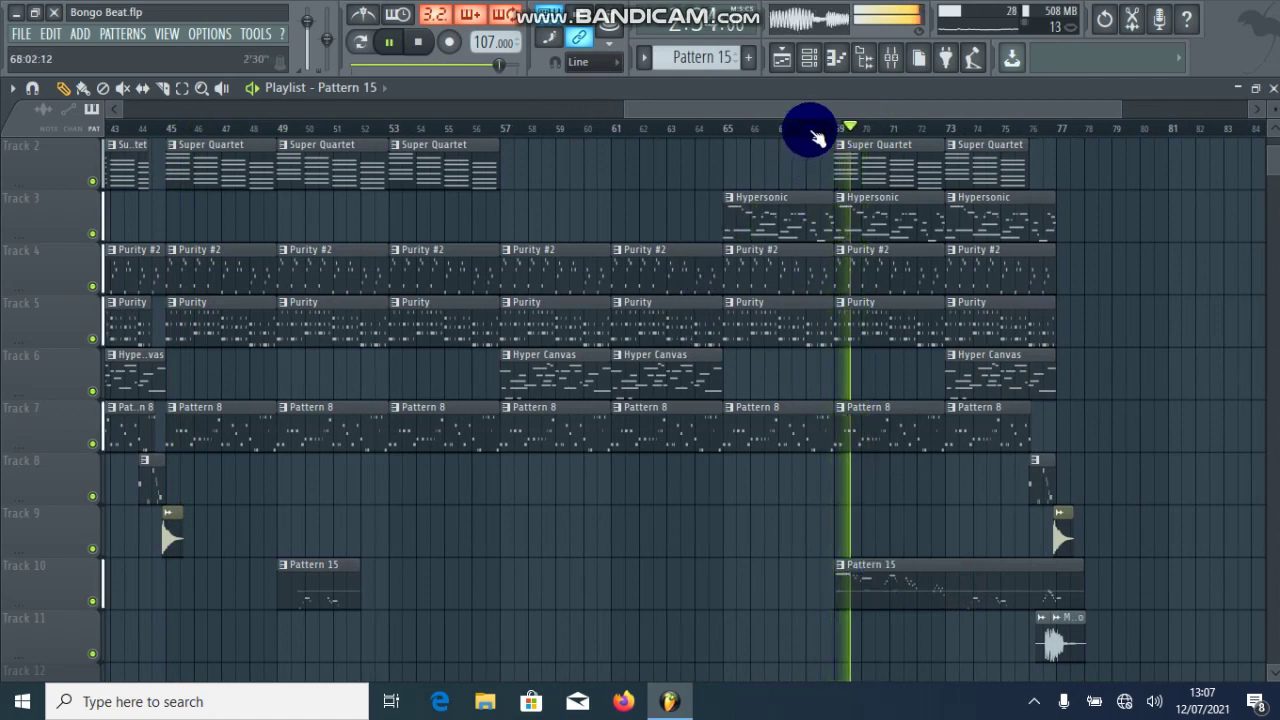
click(811, 130)
Open the final Pattern 15 clip, follow its Purity #5 melody in the piano roll to bar 9, and pause playback.
double_click(893, 575)
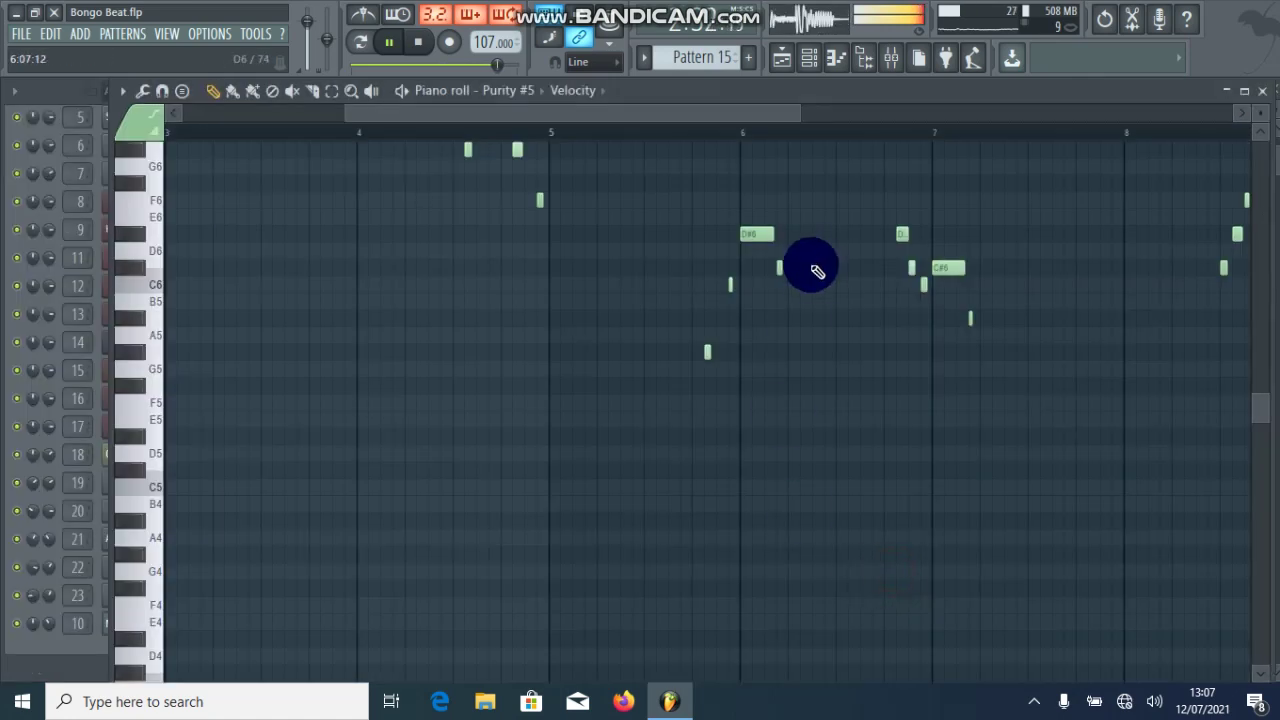
scroll(812, 268, up, 6)
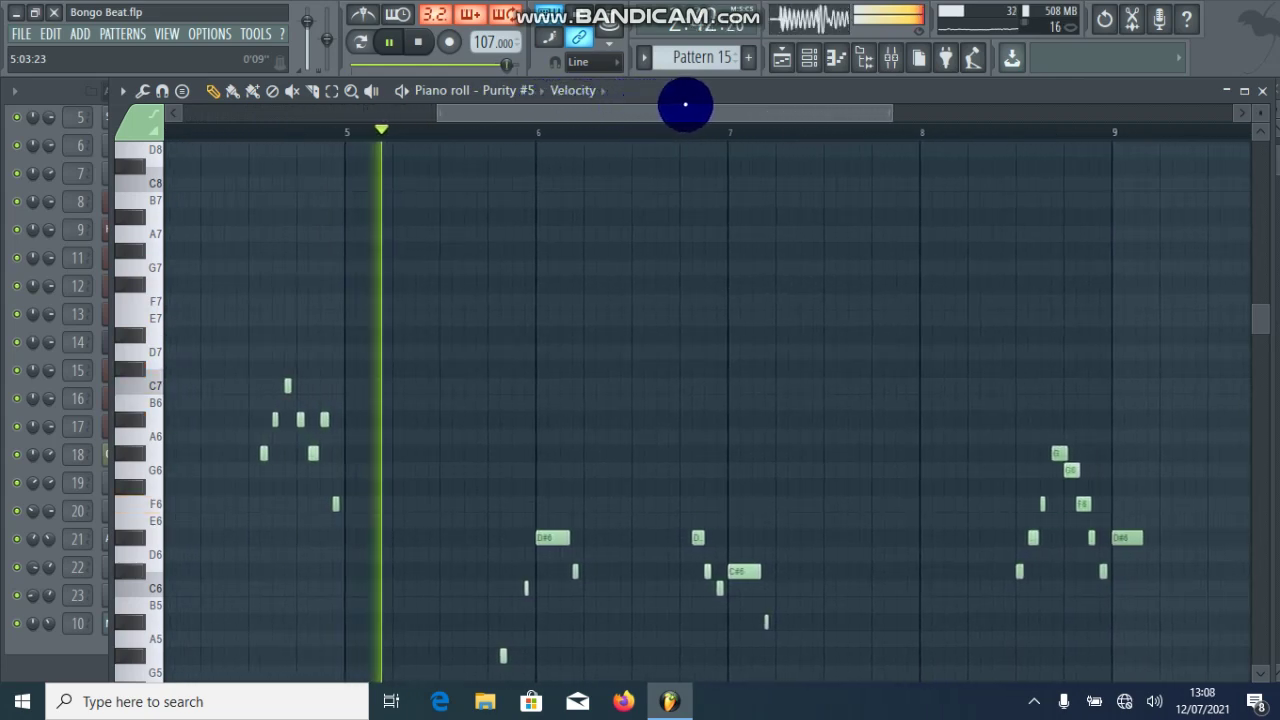
scroll(775, 295, down, 3)
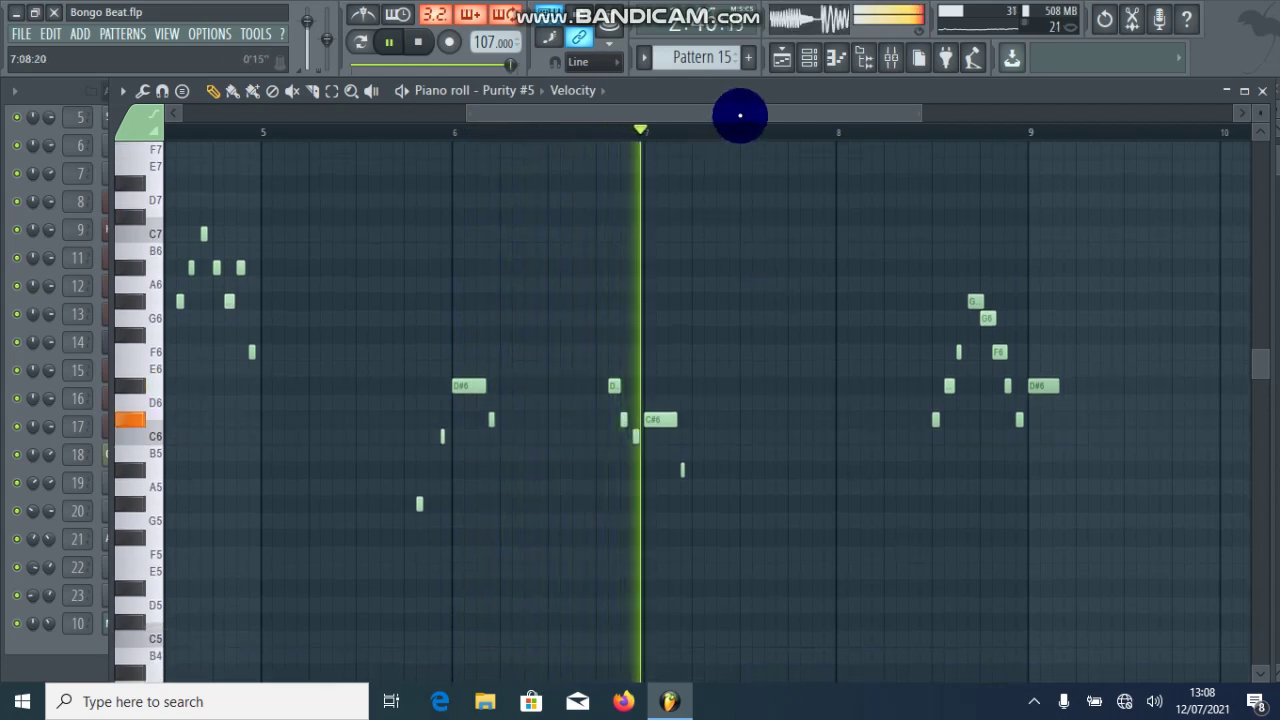
drag(740, 115, 873, 111)
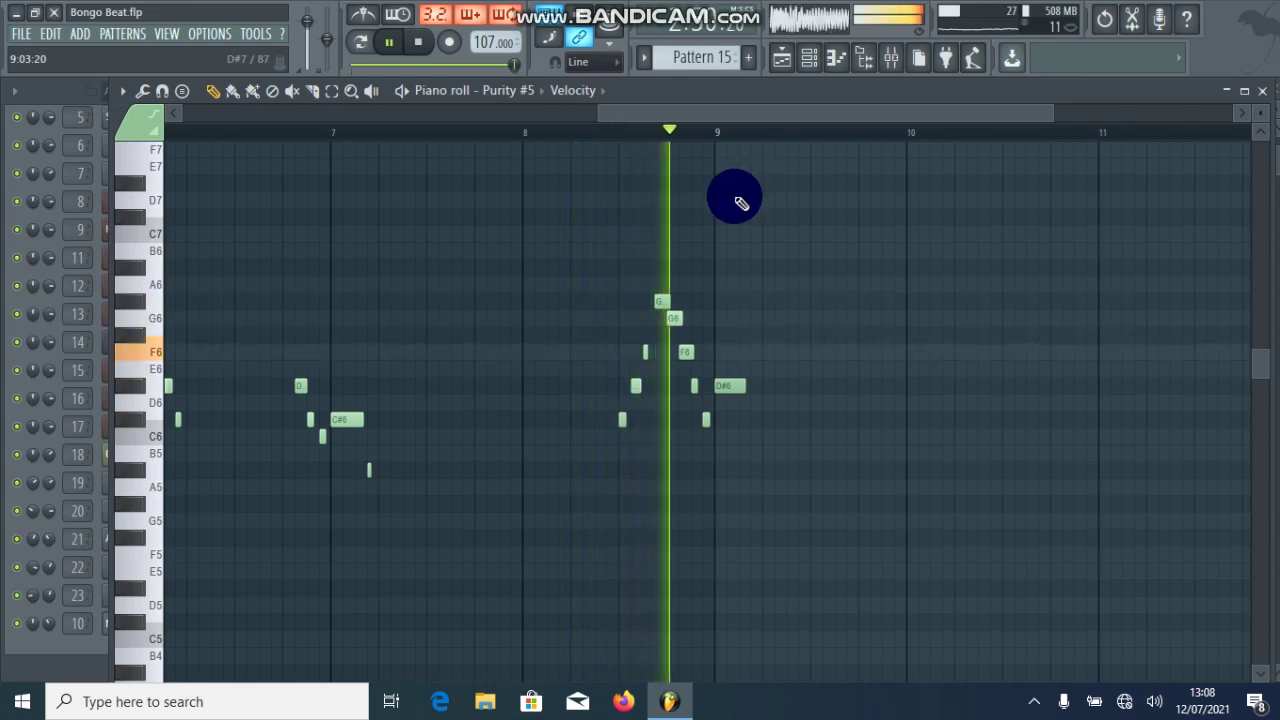
key(space)
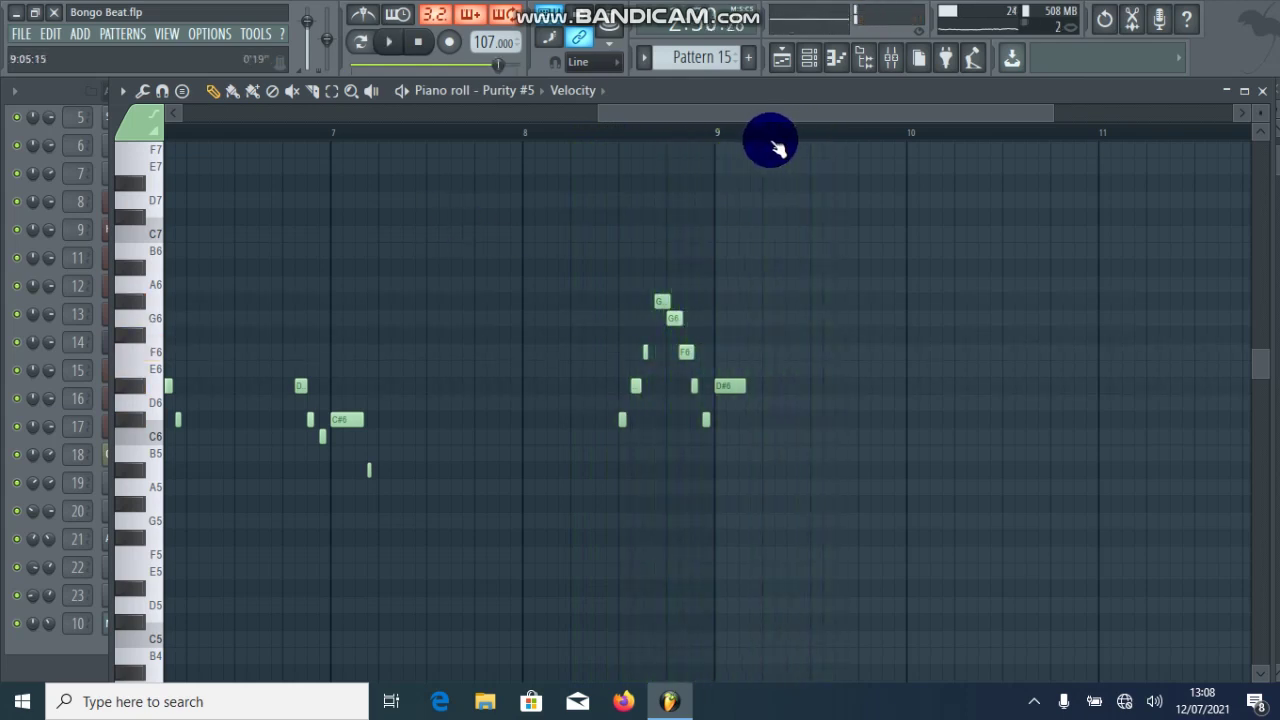